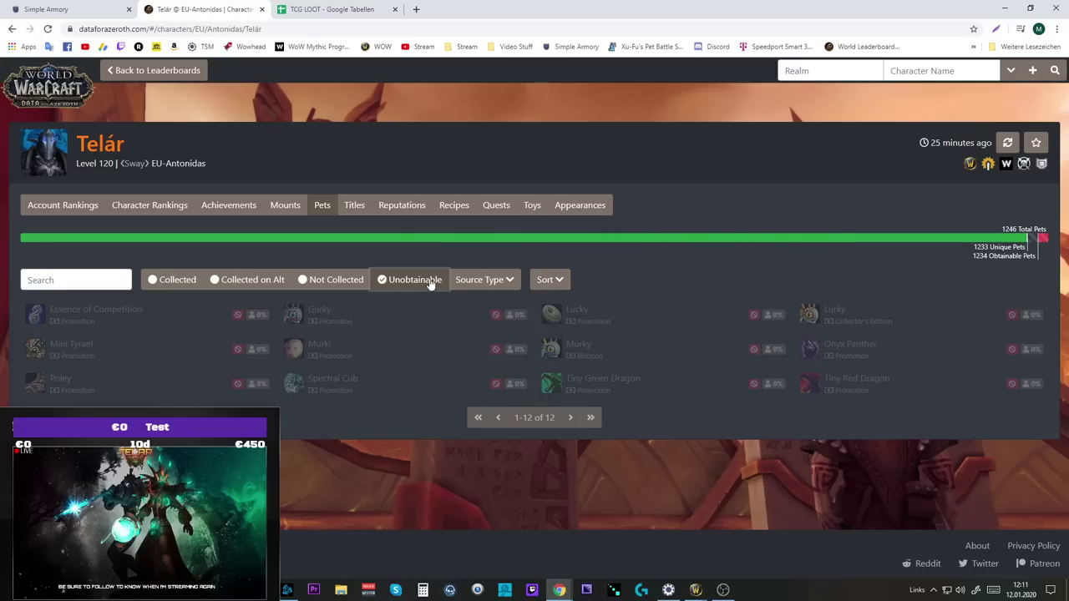
# Switch to the TCG LOOT spreadsheet and enter 375 as the price of CE Classic in the already purchased pets list.
pyautogui.click(320, 14)
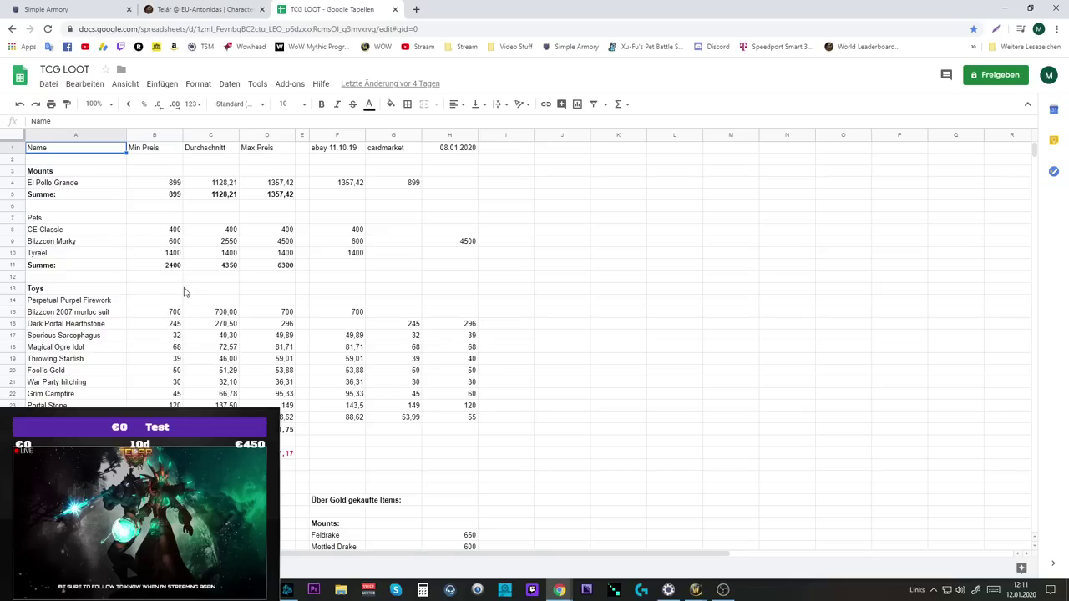
pyautogui.scroll(-1, 173, 293)
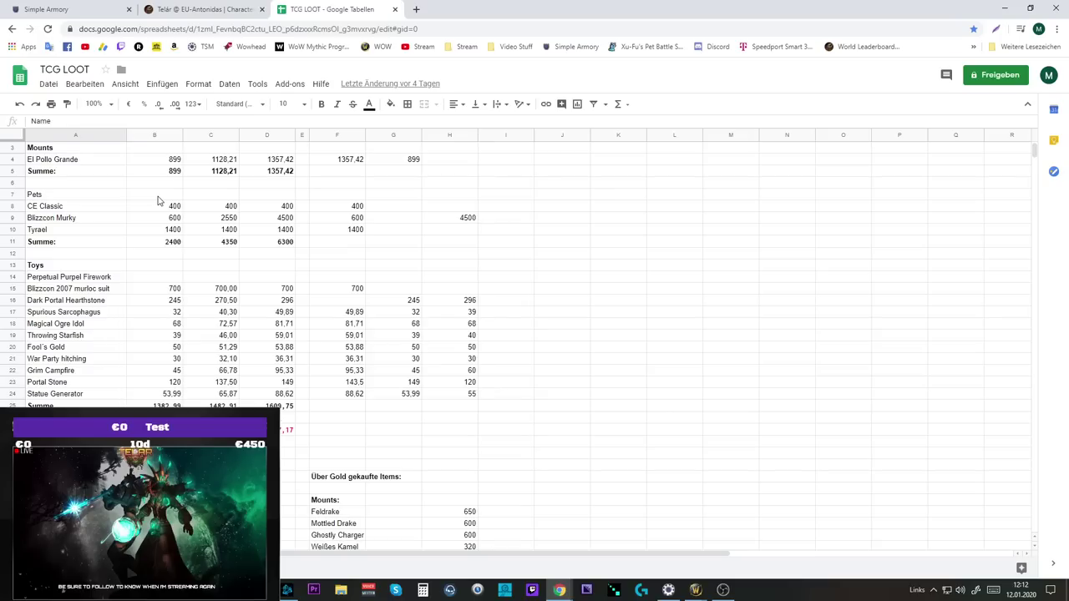
pyautogui.scroll(-5, 157, 201)
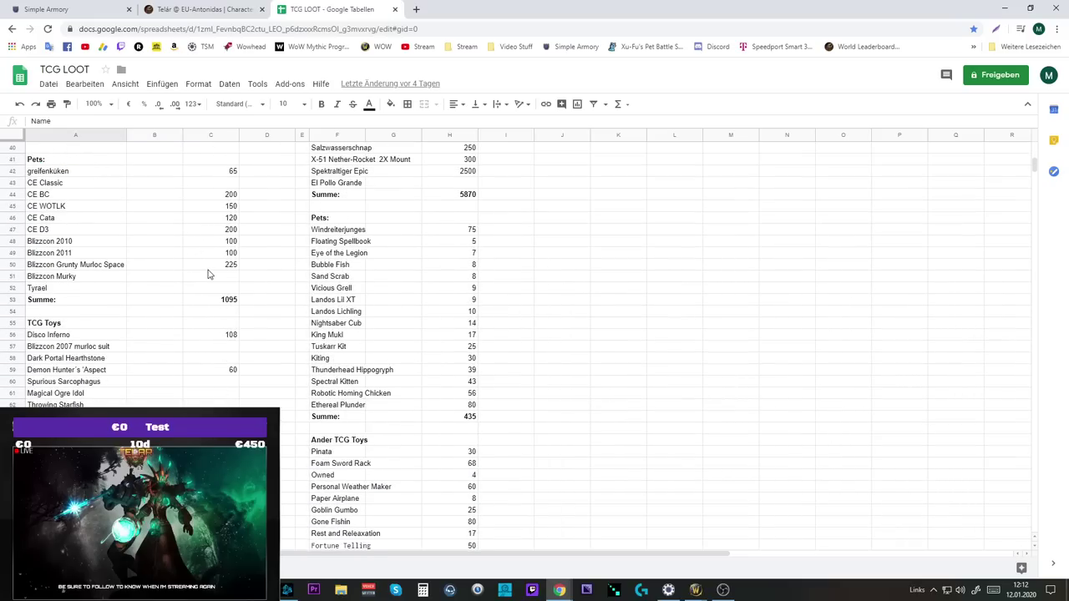
pyautogui.scroll(1, 209, 274)
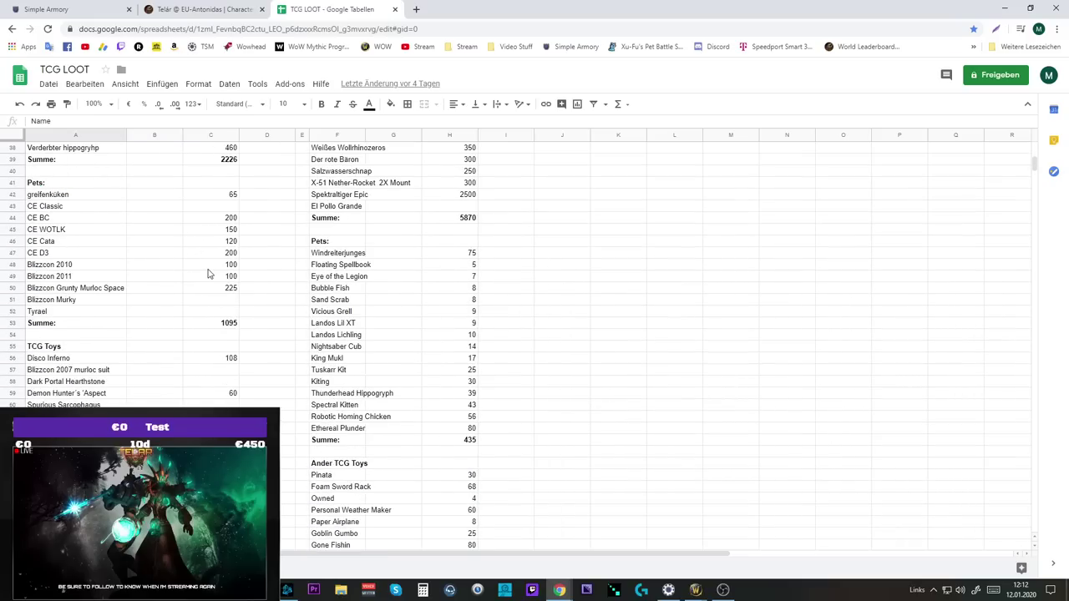
pyautogui.click(227, 207)
pyautogui.write('37')
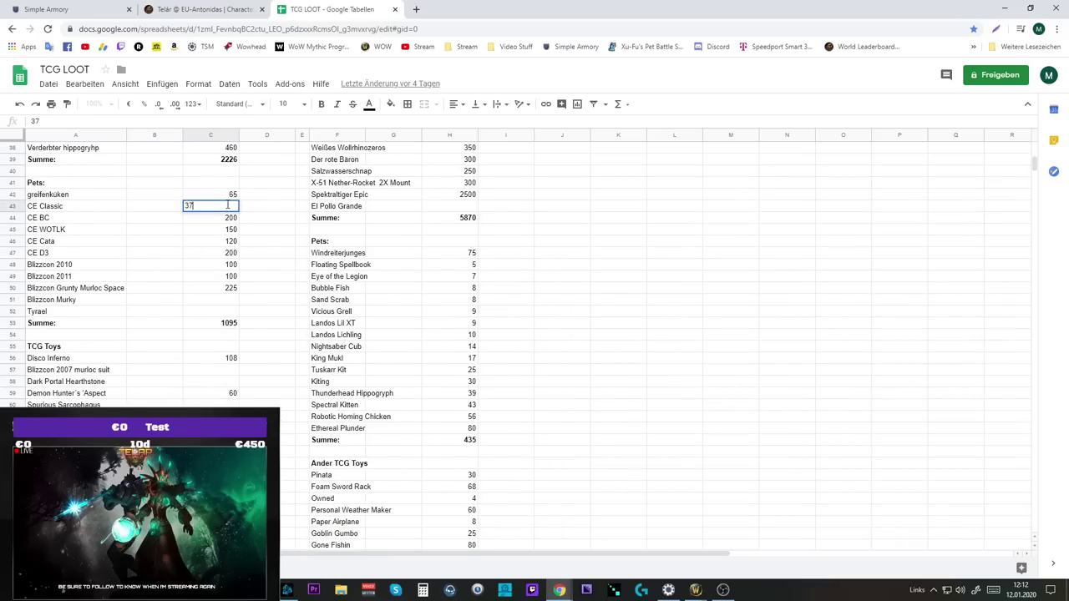
pyautogui.write('5')
pyautogui.press('Return')
# Delete the CE Classic row from the Pets section of the price comparison at the start of the sheet.
pyautogui.scroll(6, 340, 260)
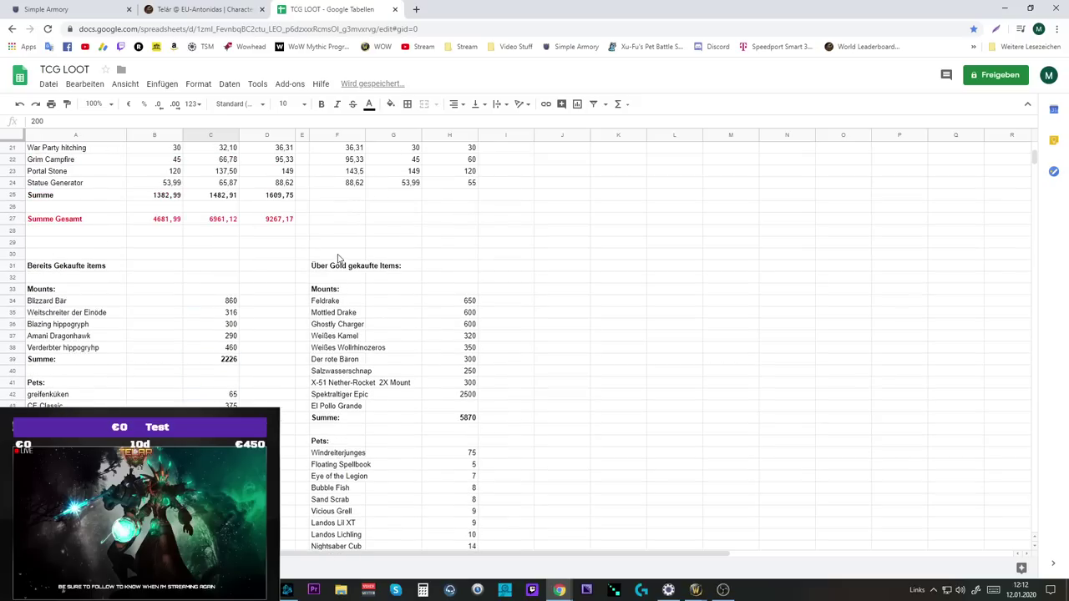
pyautogui.scroll(5, 167, 250)
pyautogui.scroll(2, 91, 276)
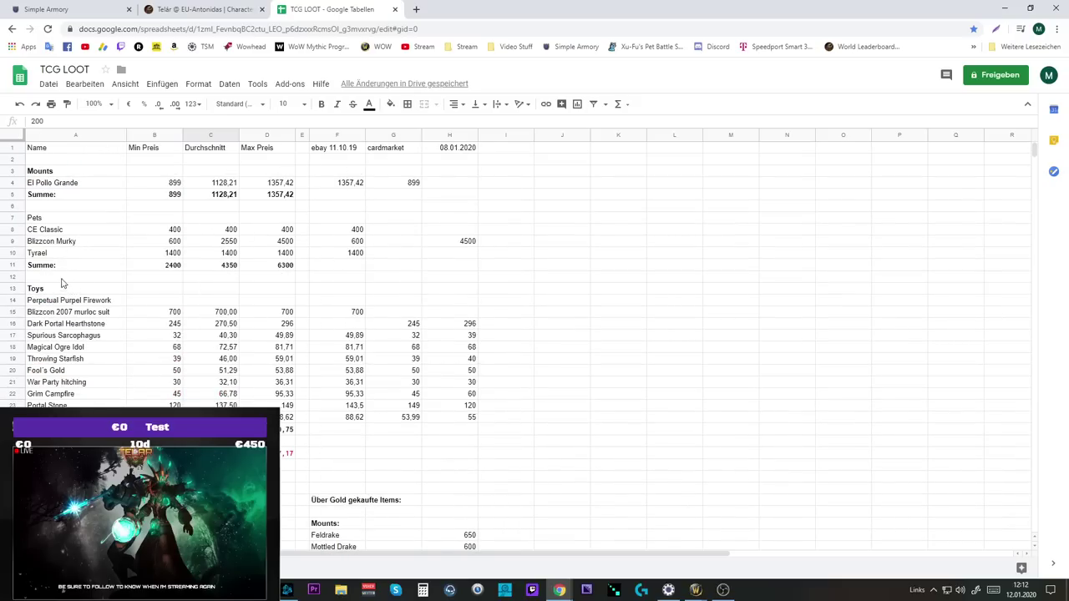
pyautogui.moveTo(34, 231); pyautogui.dragTo(351, 232)
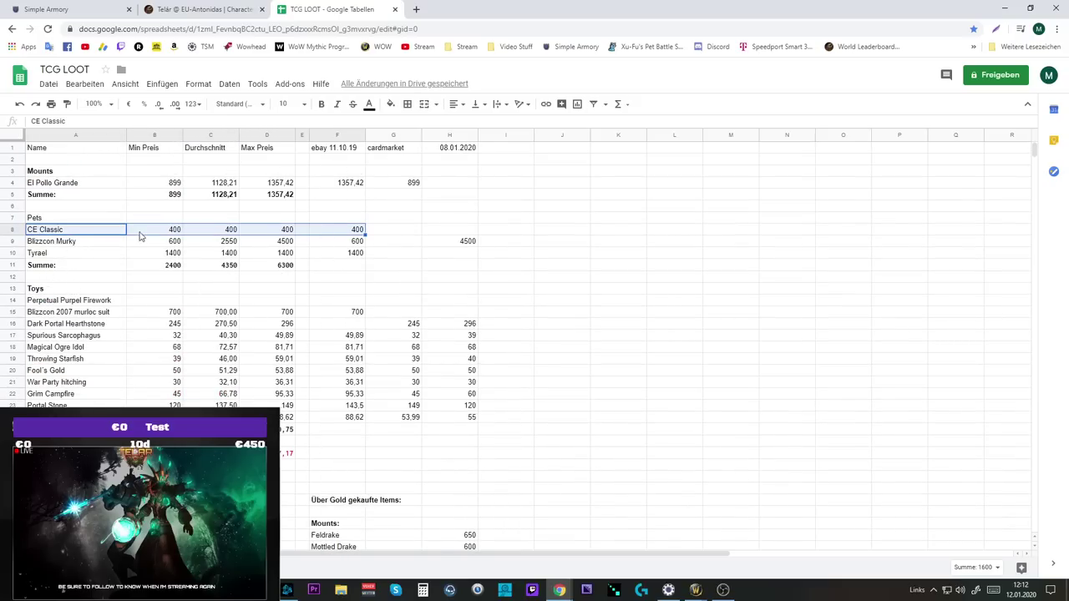
pyautogui.rightClick(67, 232)
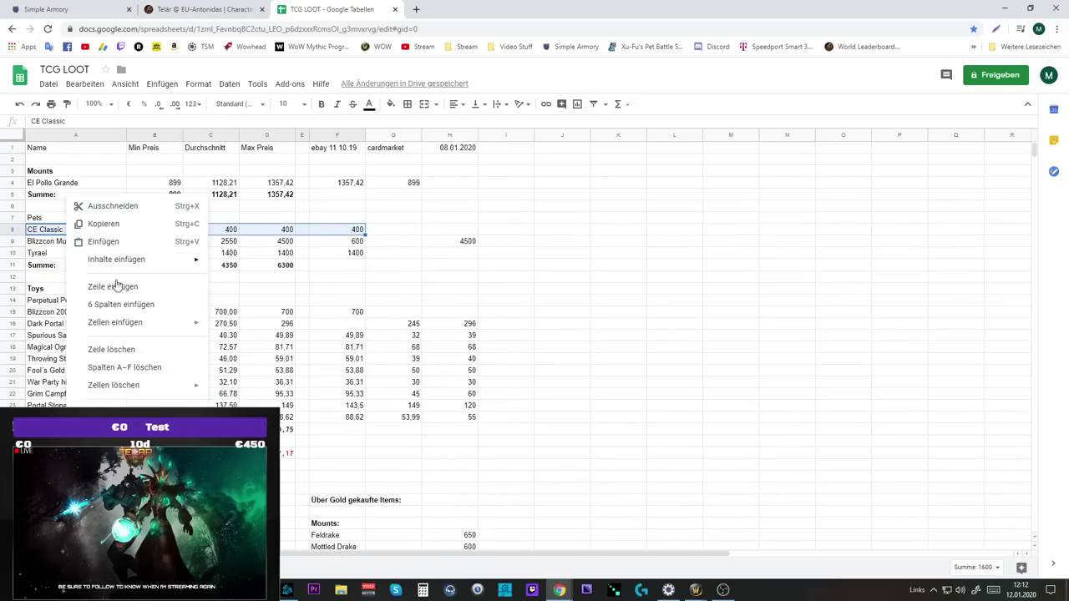
pyautogui.click(112, 350)
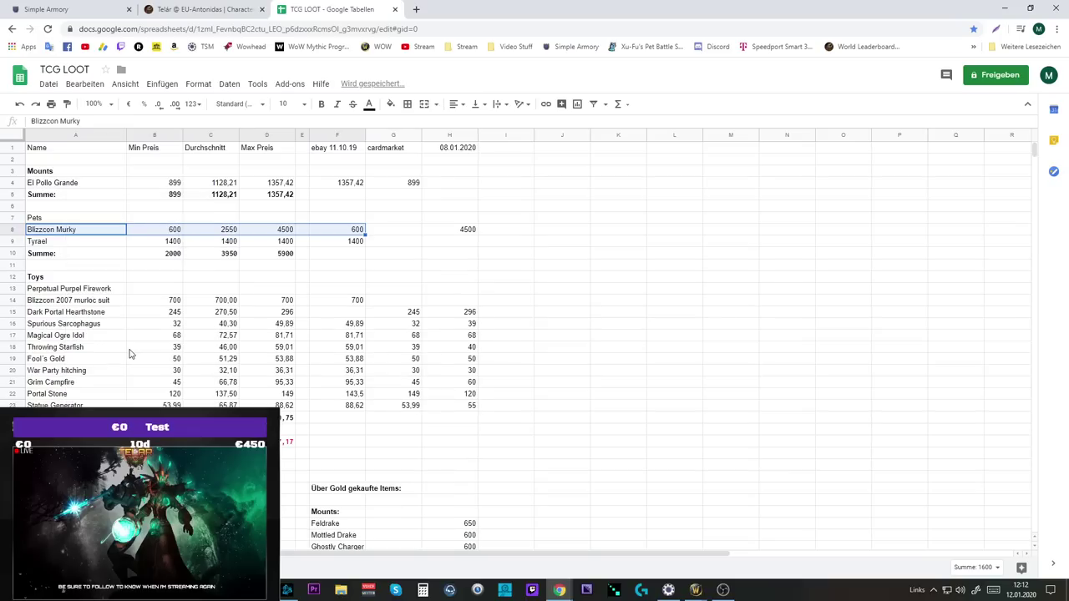
pyautogui.click(568, 268)
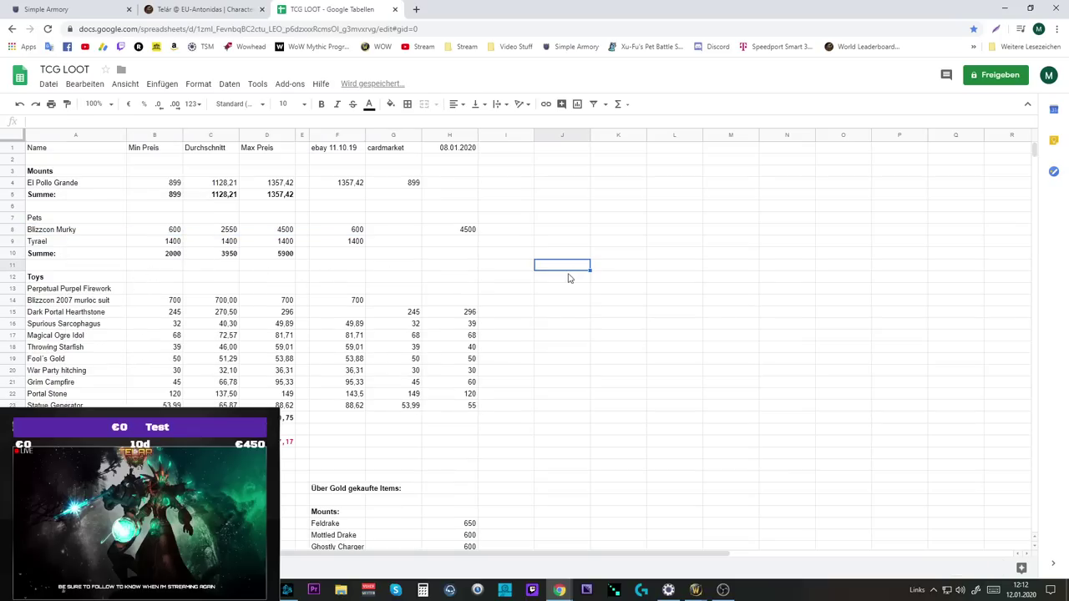
# Enter 1000 as Tyrael's price in the 08.01.2020 column of the Pets section.
pyautogui.scroll(-1, 540, 270)
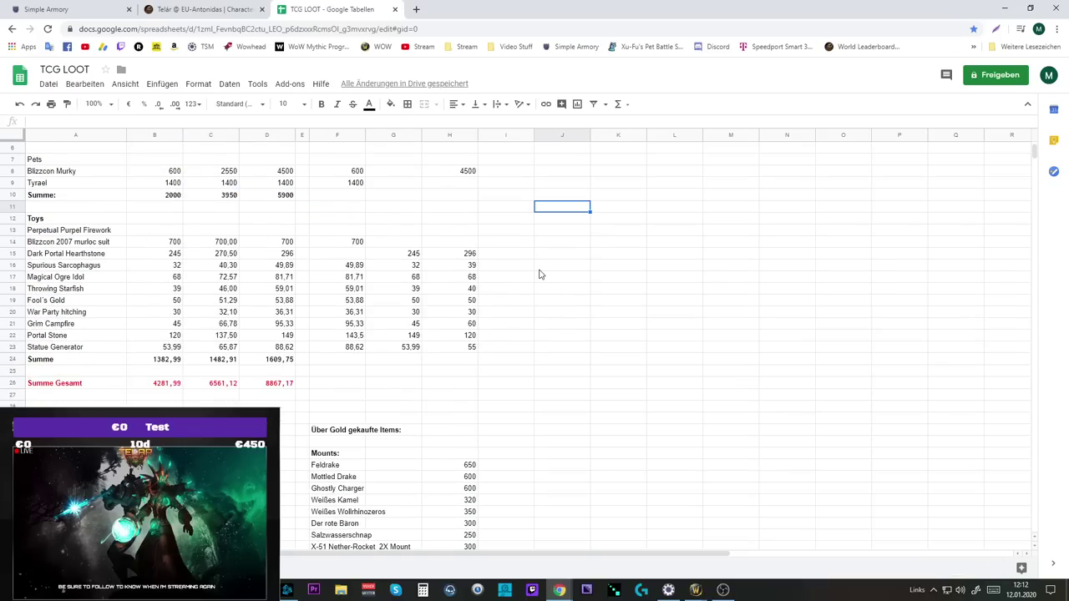
pyautogui.scroll(1, 540, 272)
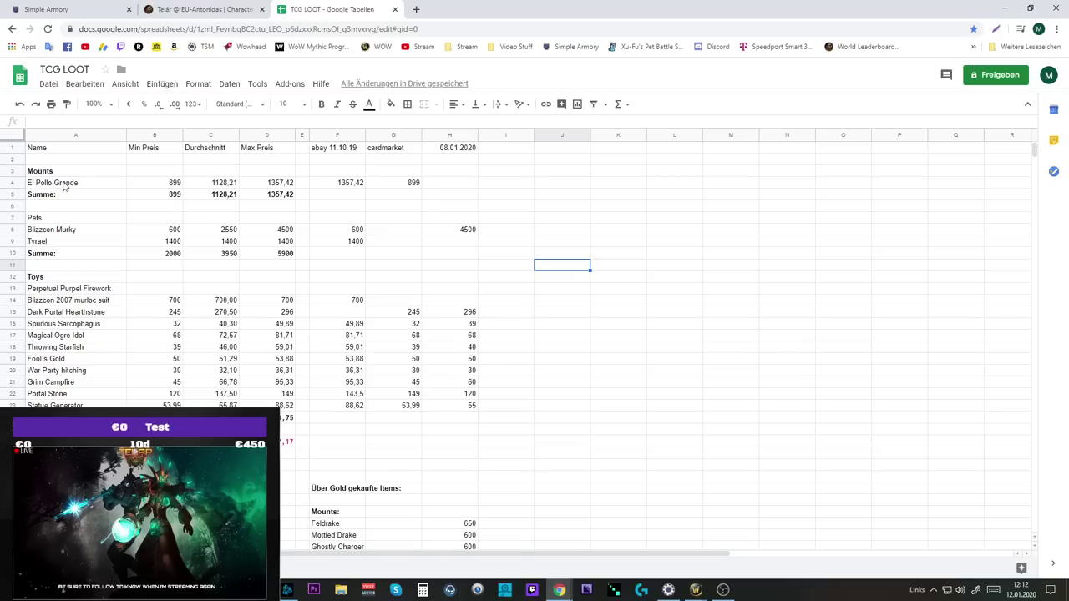
pyautogui.click(177, 188)
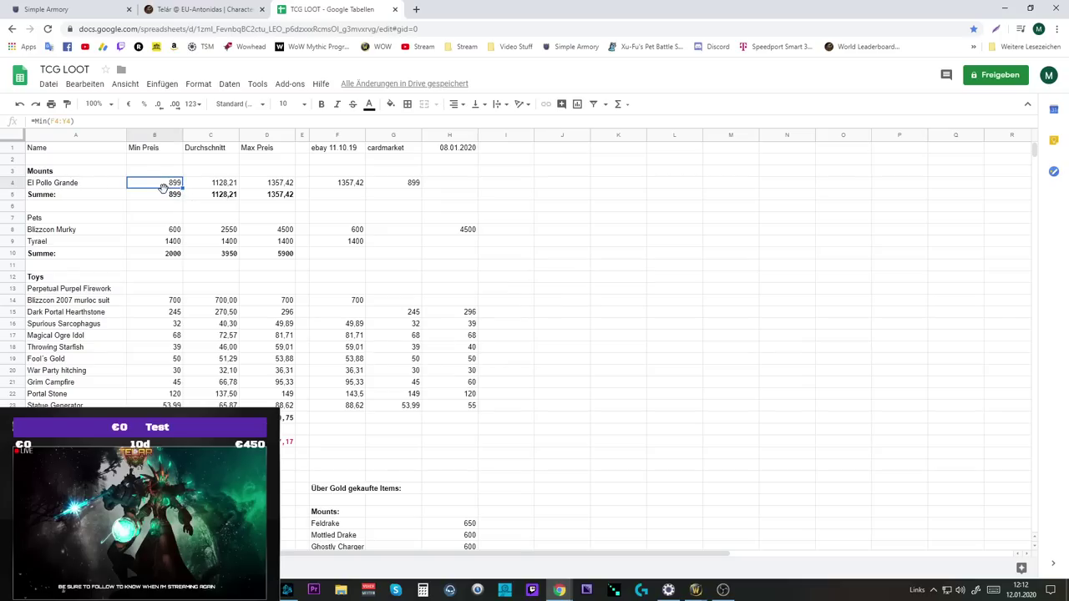
pyautogui.click(166, 237)
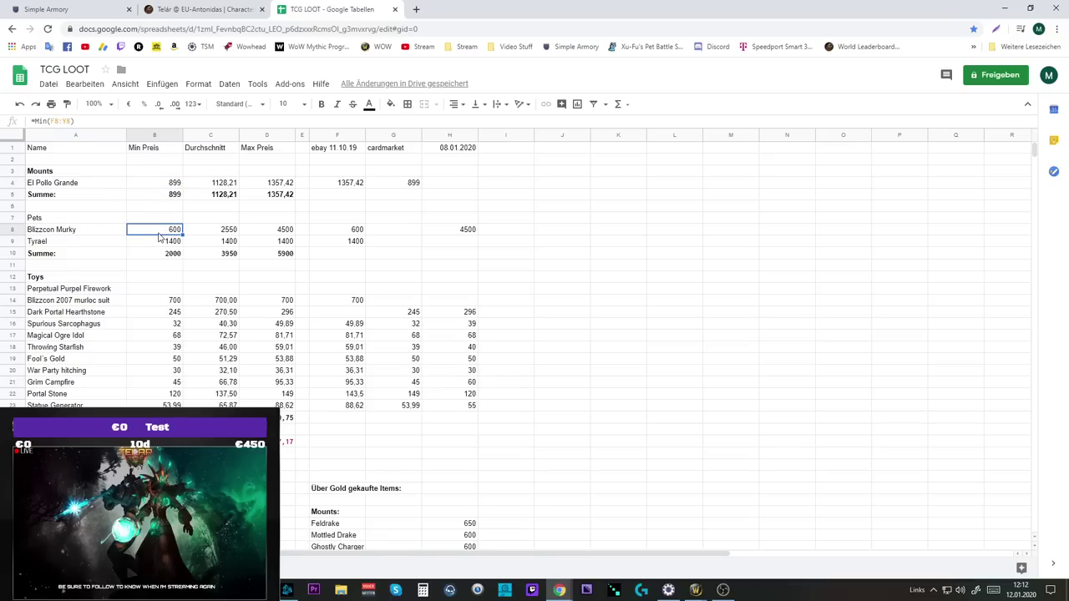
pyautogui.click(163, 243)
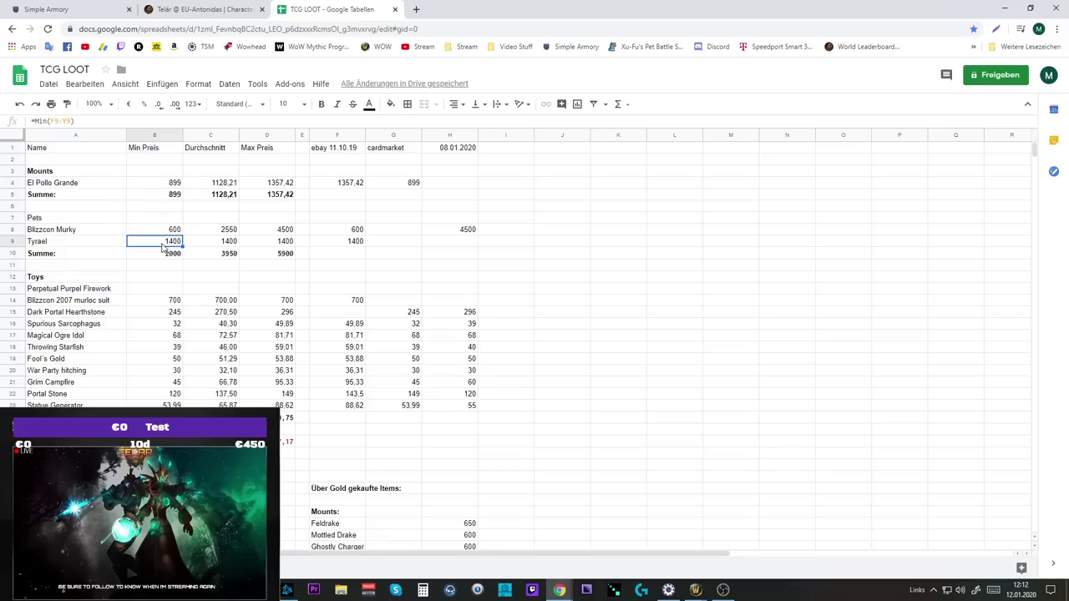
pyautogui.click(443, 245)
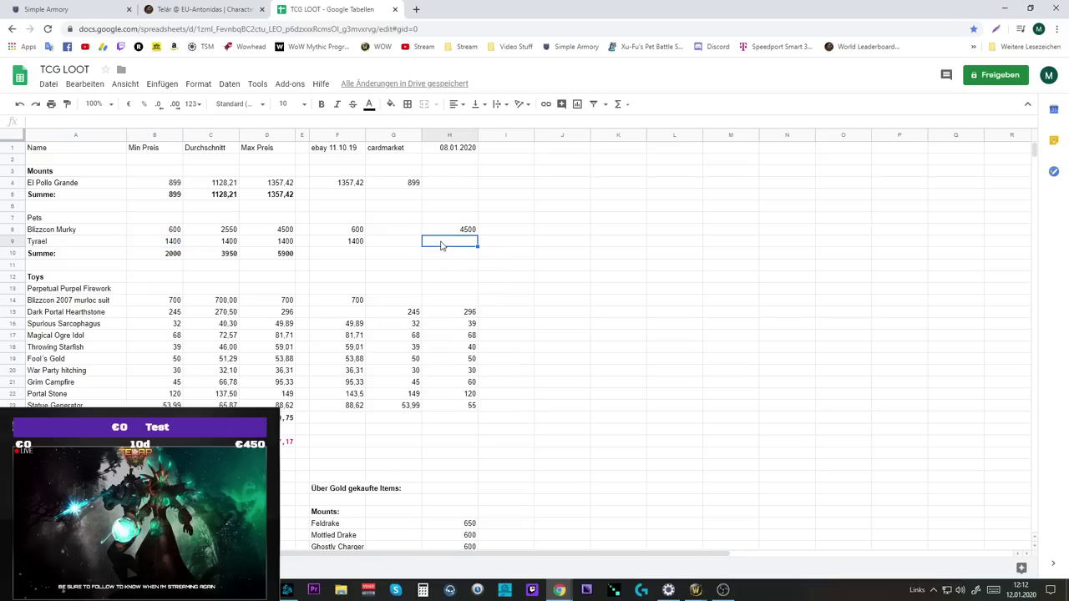
pyautogui.write('1000')
pyautogui.press('Return')
pyautogui.click(467, 243)
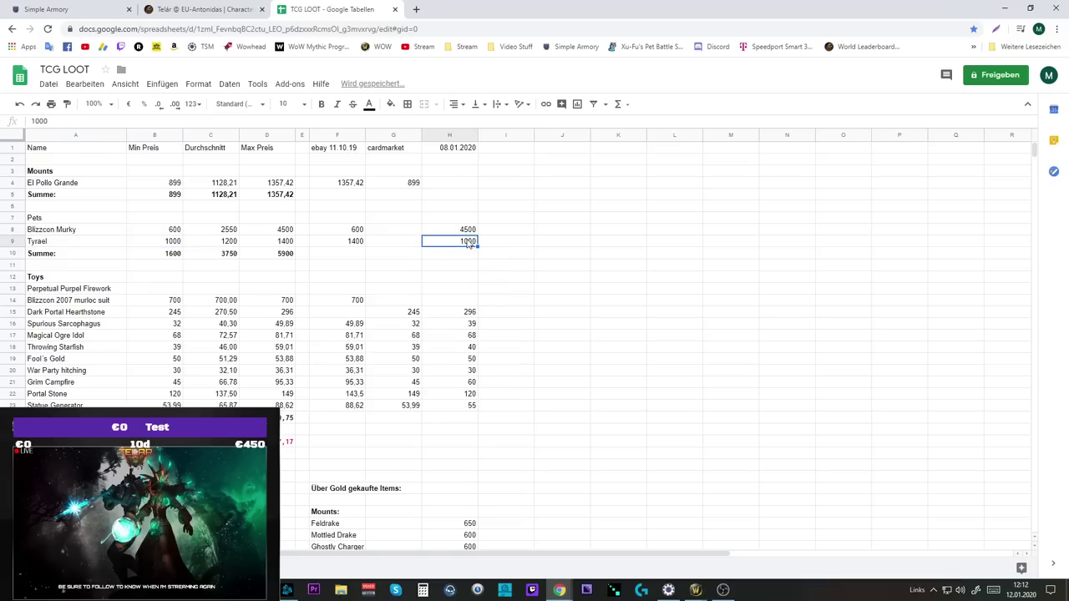
# Review the minimum prices of Blizzcon Murky and Tyrael and Murky's 08.01.2020 price.
pyautogui.click(169, 243)
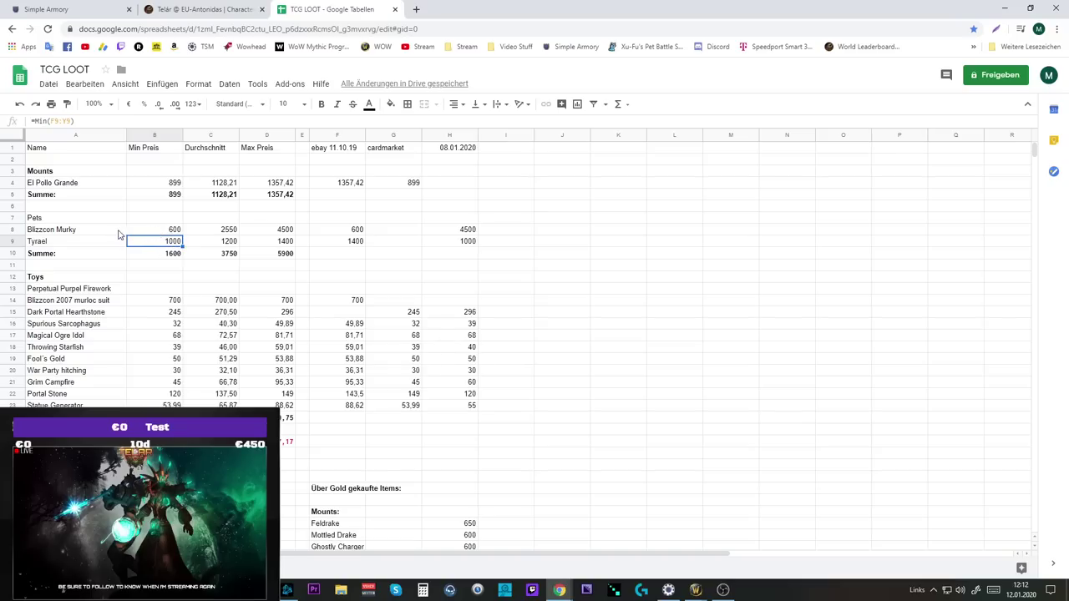
pyautogui.click(79, 231)
pyautogui.click(178, 234)
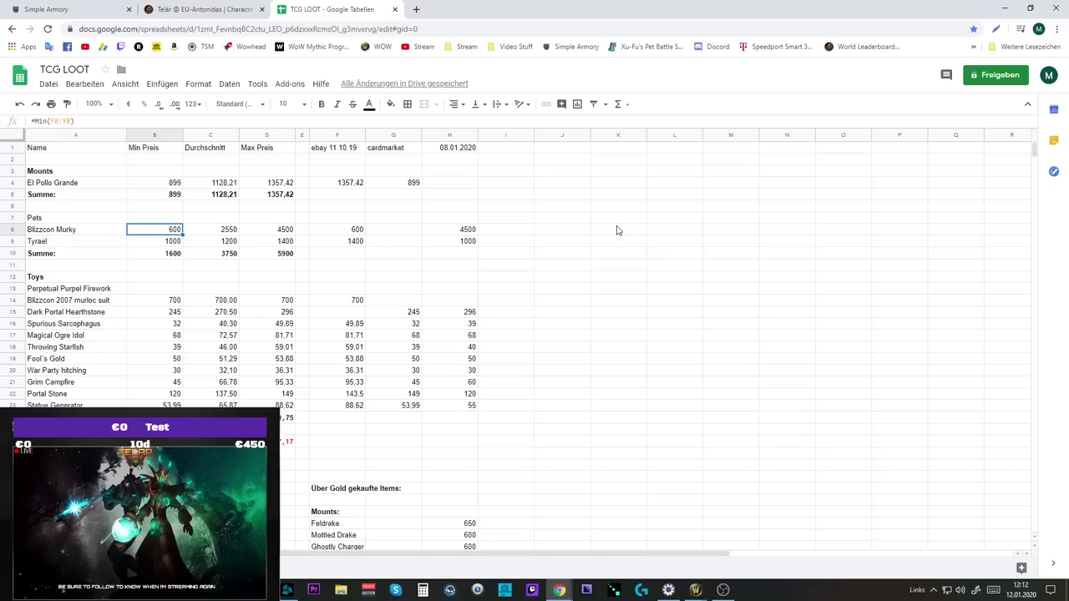
pyautogui.click(472, 233)
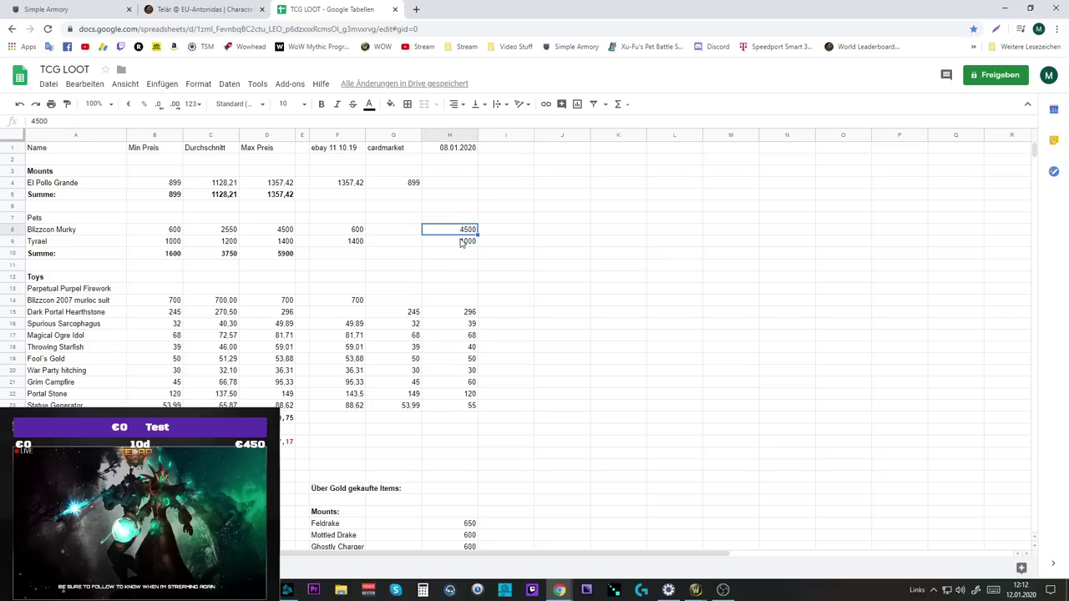
pyautogui.click(48, 233)
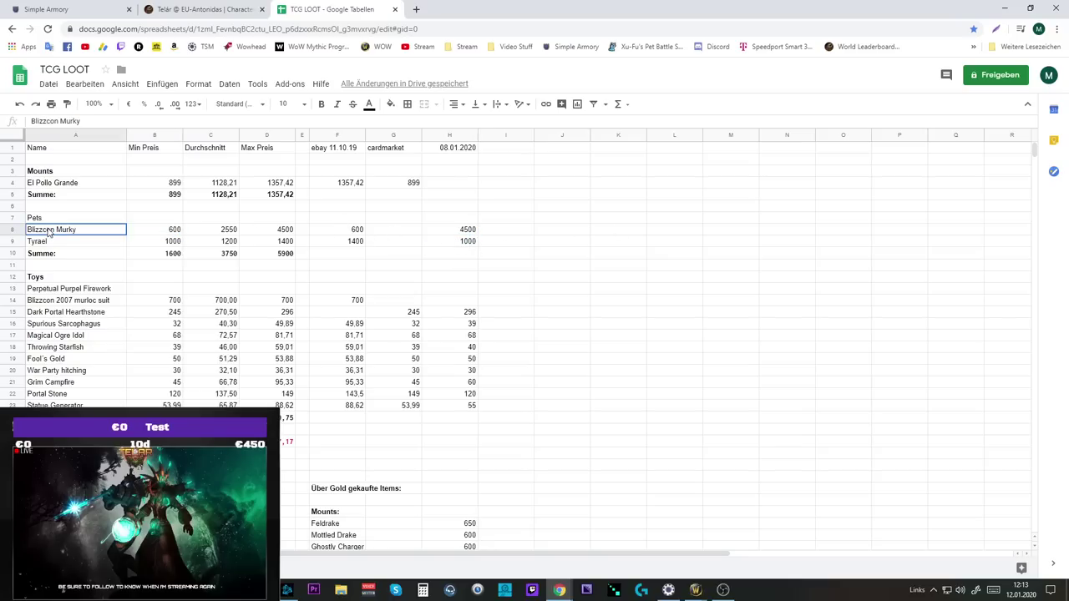
pyautogui.click(59, 245)
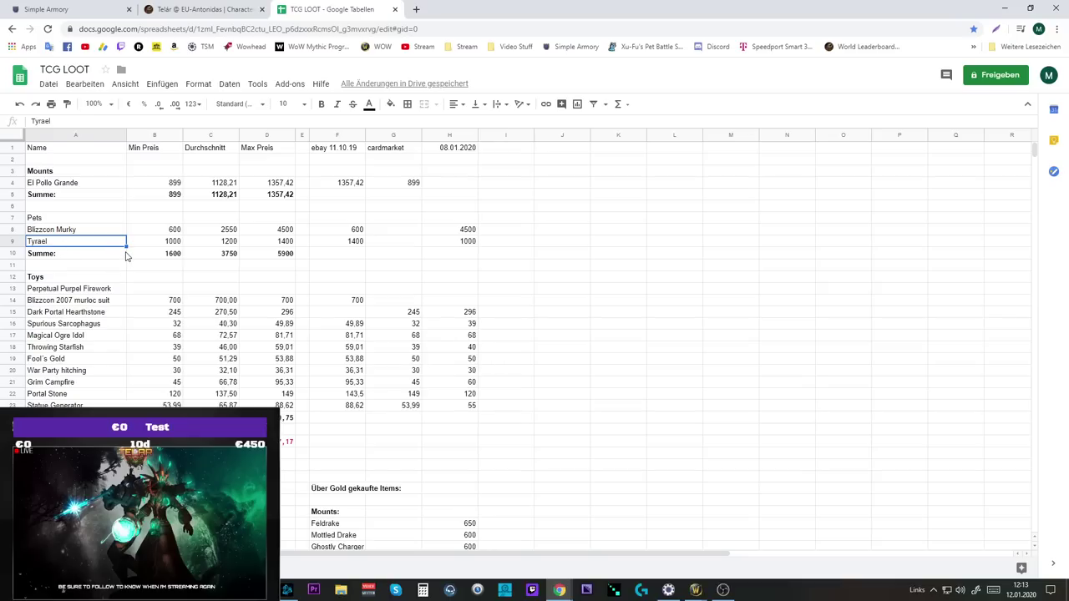
pyautogui.scroll(-1, 126, 257)
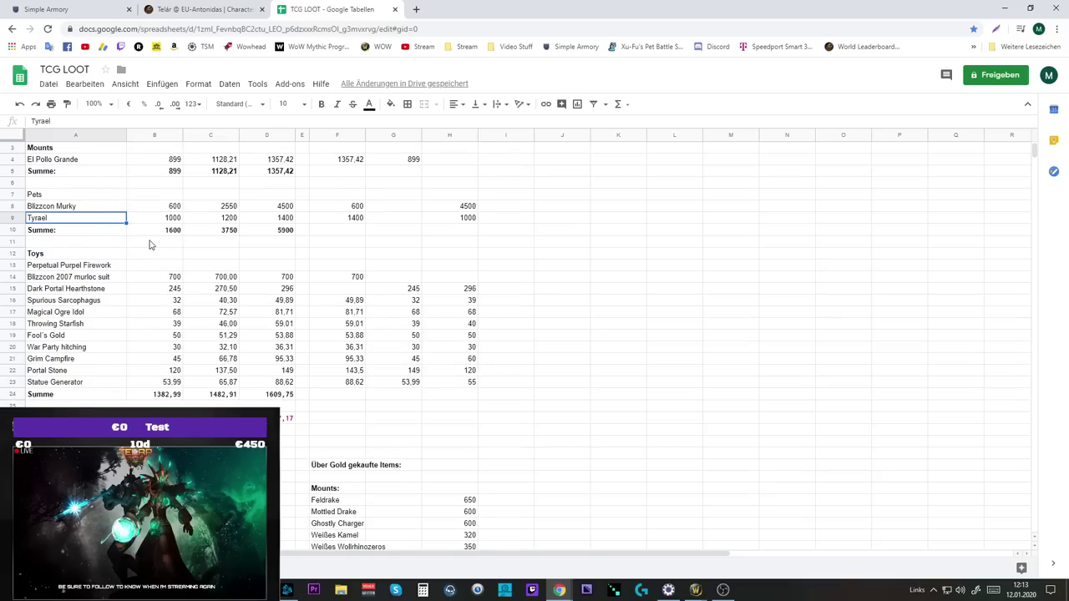
pyautogui.scroll(-3, 140, 268)
pyautogui.scroll(4, 144, 268)
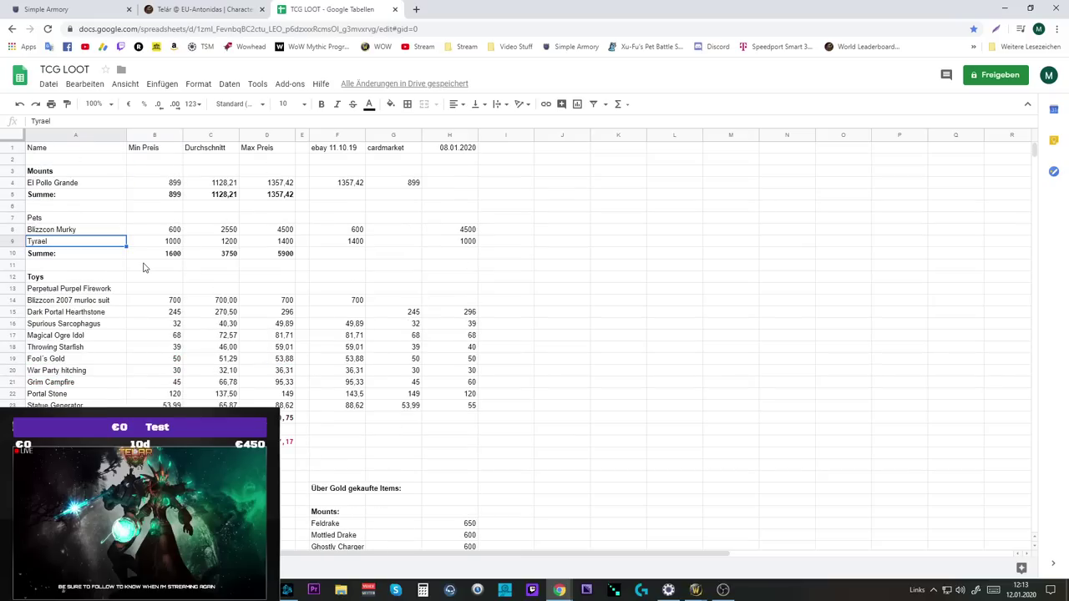
# Examine the minimum prices of the toys and the overall minimum total in the Summe Gesamt row.
pyautogui.scroll(-3, 142, 267)
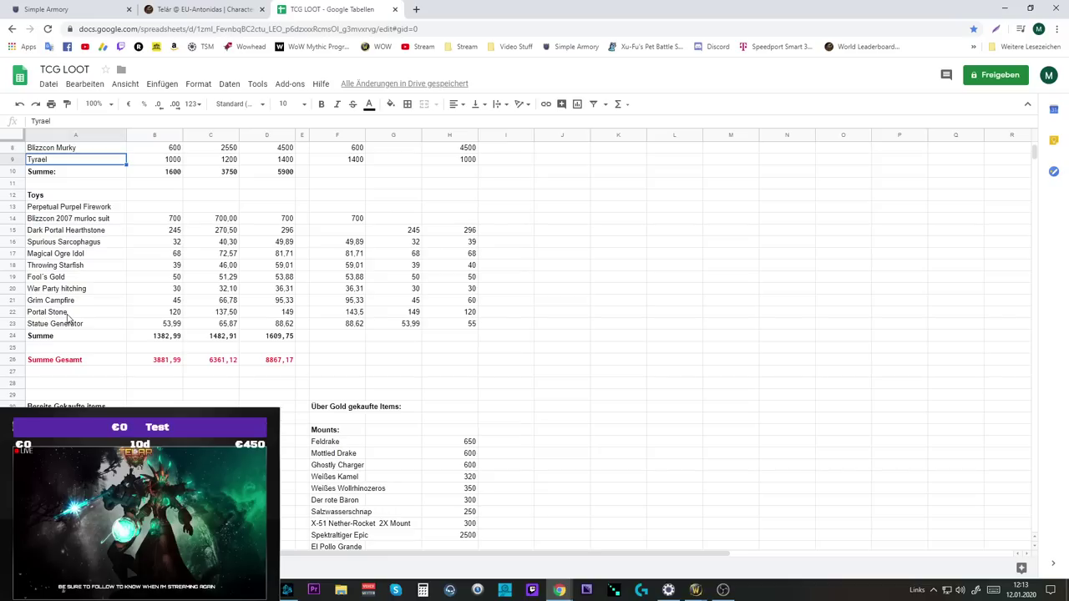
pyautogui.click(176, 313)
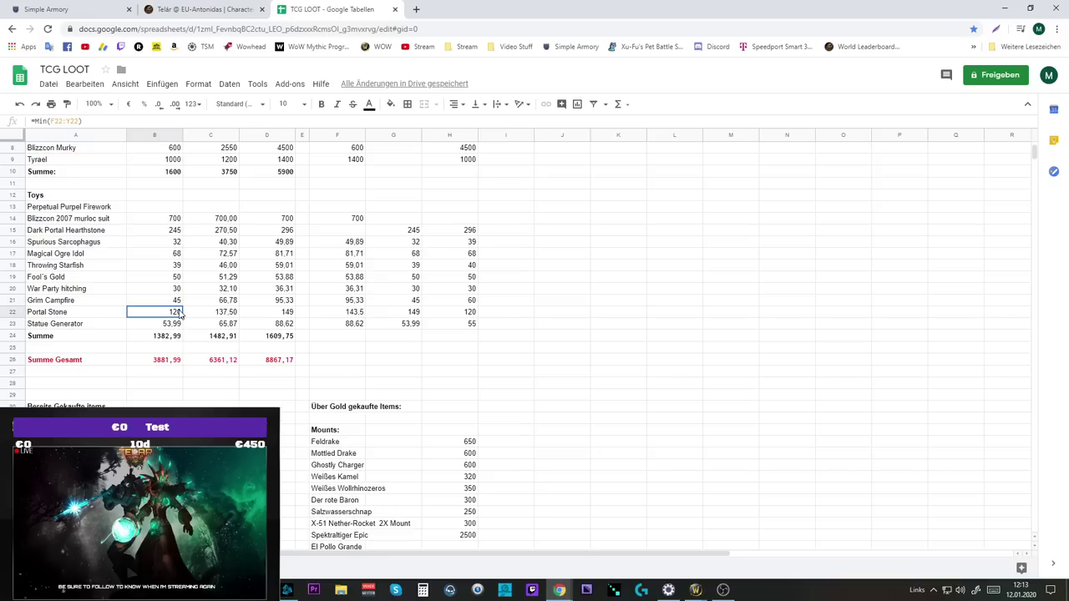
pyautogui.click(175, 232)
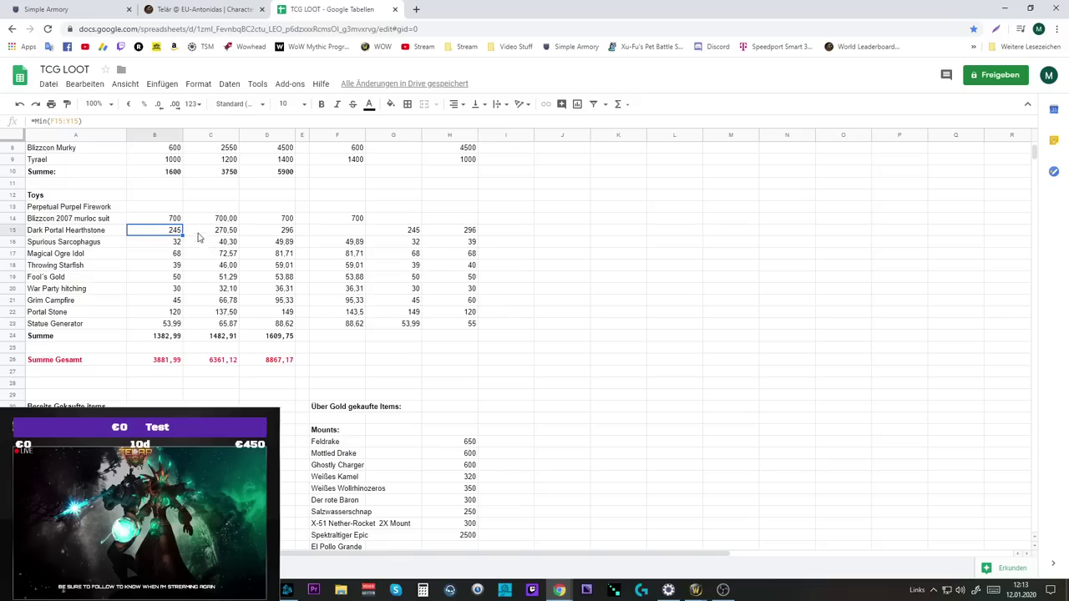
pyautogui.click(150, 221)
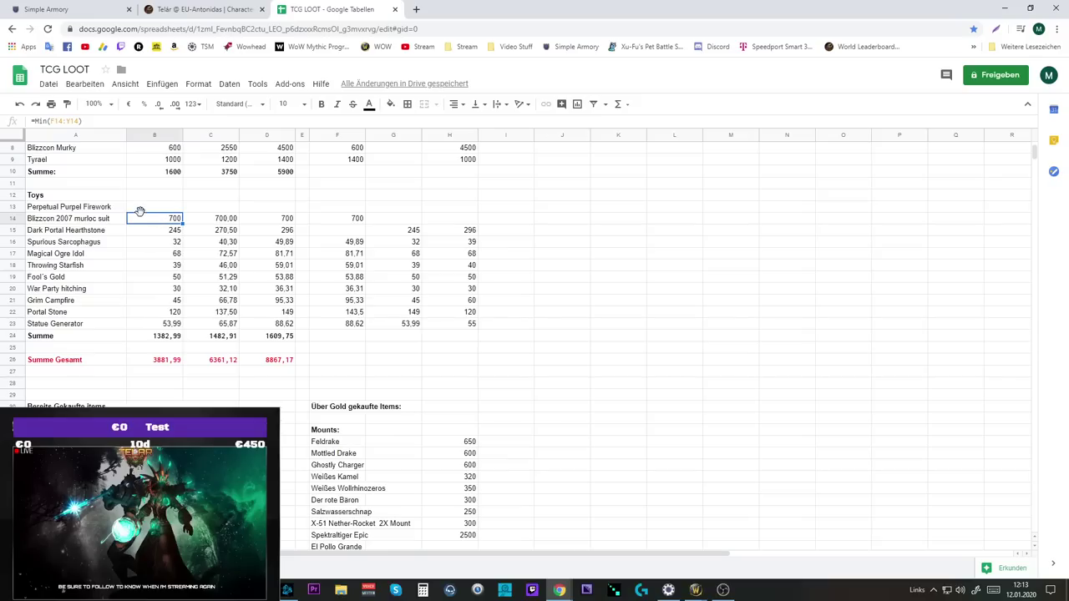
pyautogui.click(144, 209)
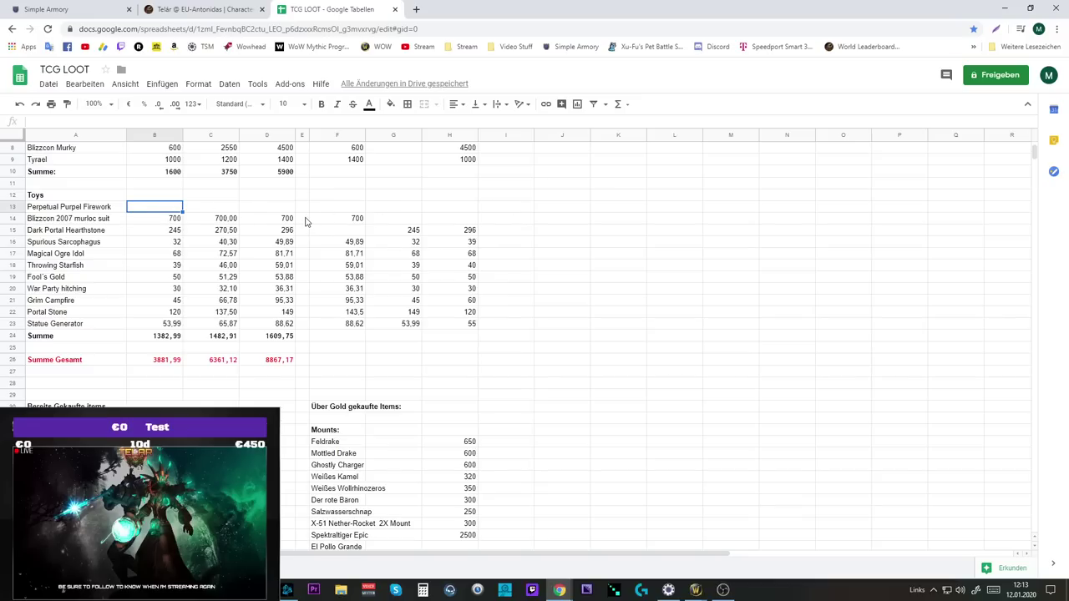
pyautogui.scroll(2, 294, 223)
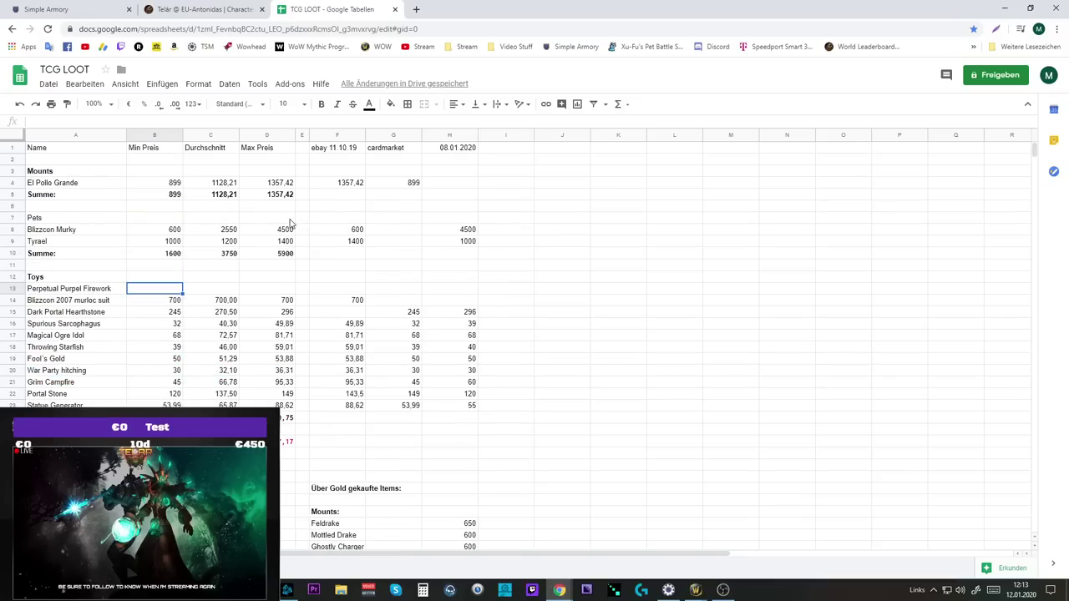
pyautogui.scroll(-1, 292, 223)
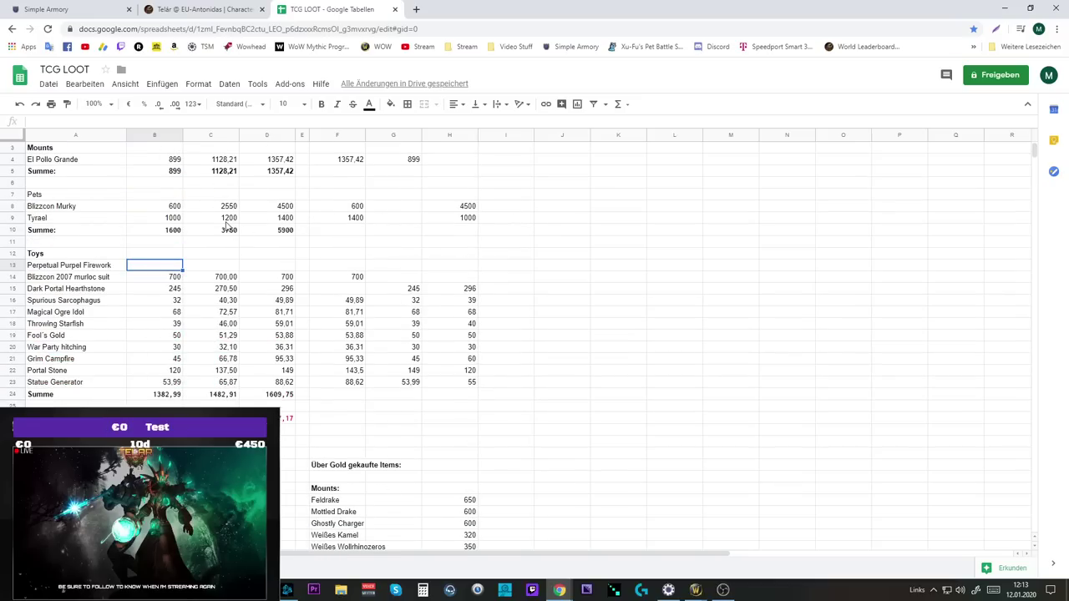
pyautogui.scroll(-6, 226, 224)
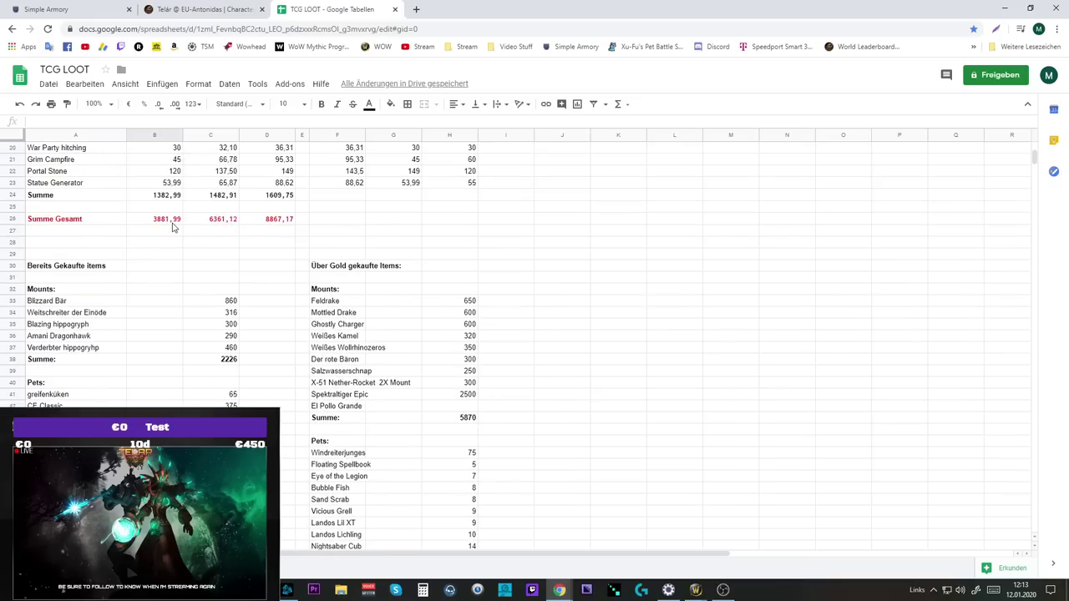
pyautogui.click(164, 224)
pyautogui.scroll(6, 166, 224)
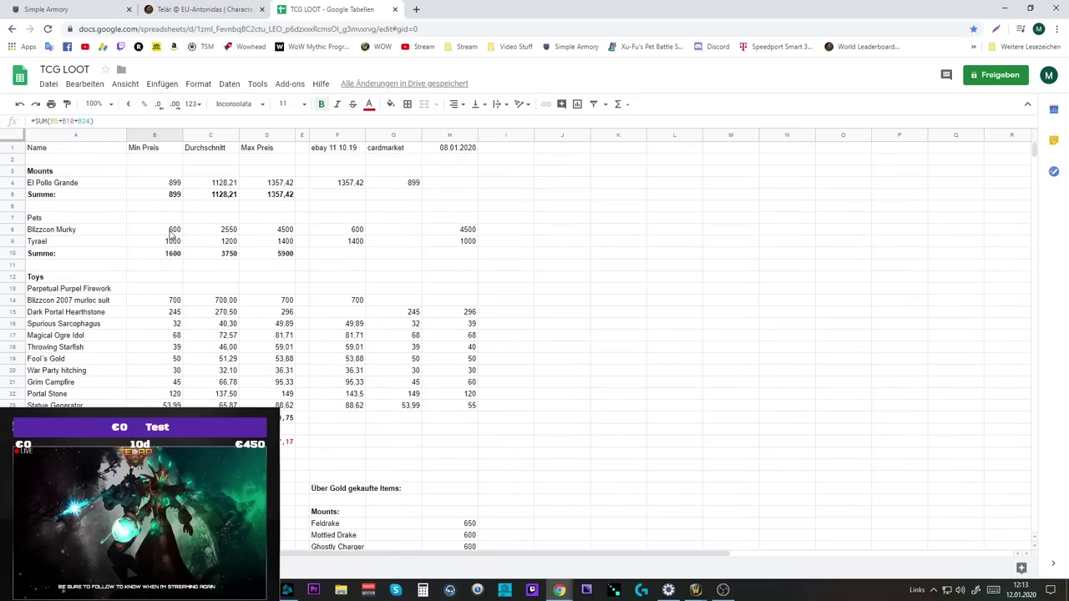
pyautogui.scroll(-5, 171, 234)
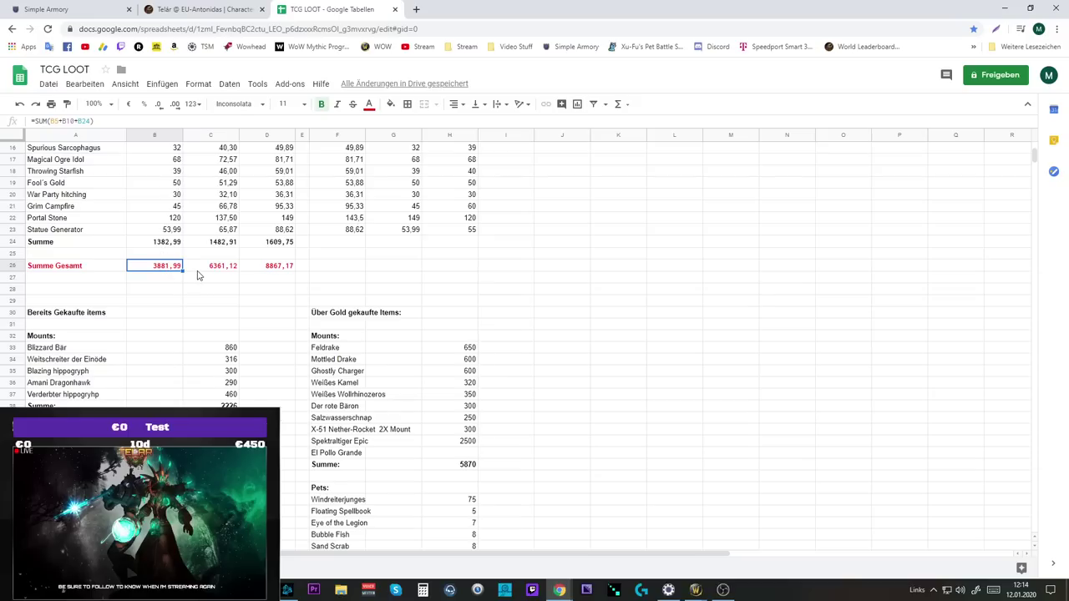
# Examine the Bereits Gekaufte Items list of mounts, pets and TCG toys, including its Gesamt Summe.
pyautogui.scroll(-4, 196, 273)
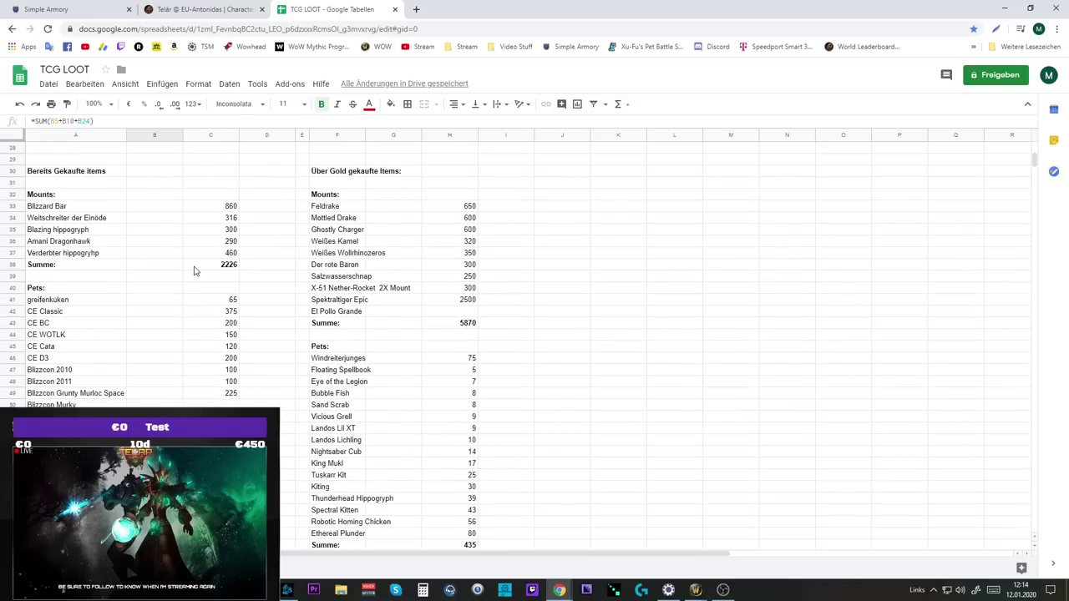
pyautogui.scroll(-7, 193, 270)
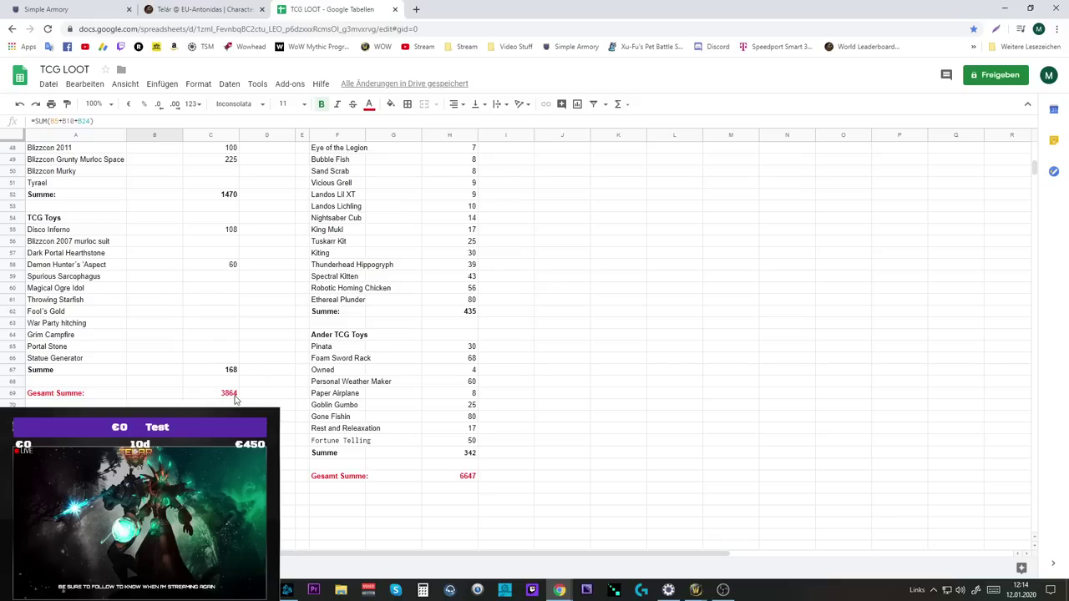
pyautogui.click(230, 394)
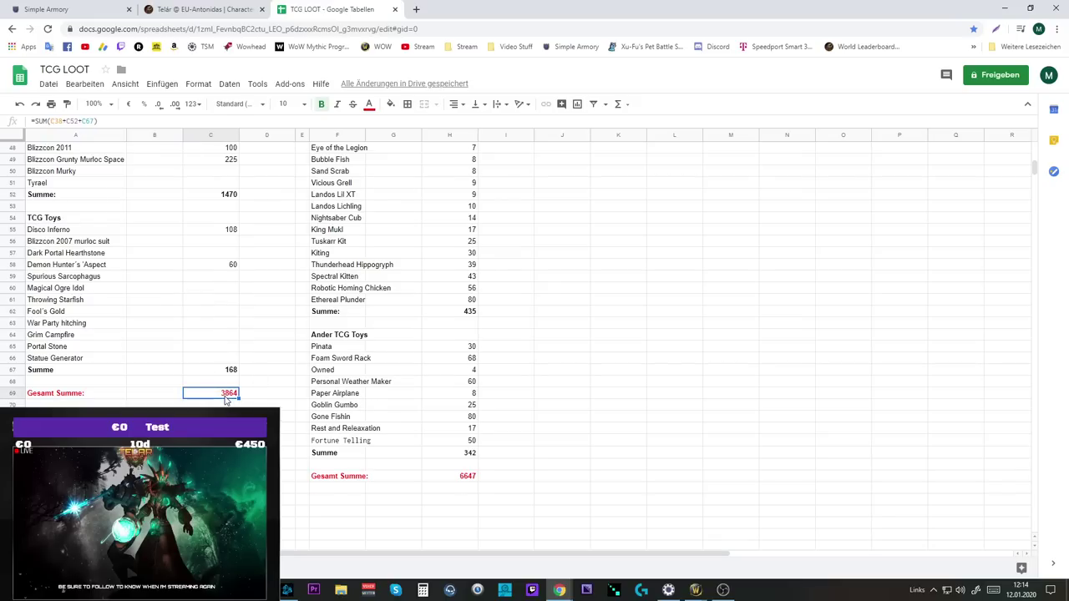
pyautogui.scroll(6, 225, 399)
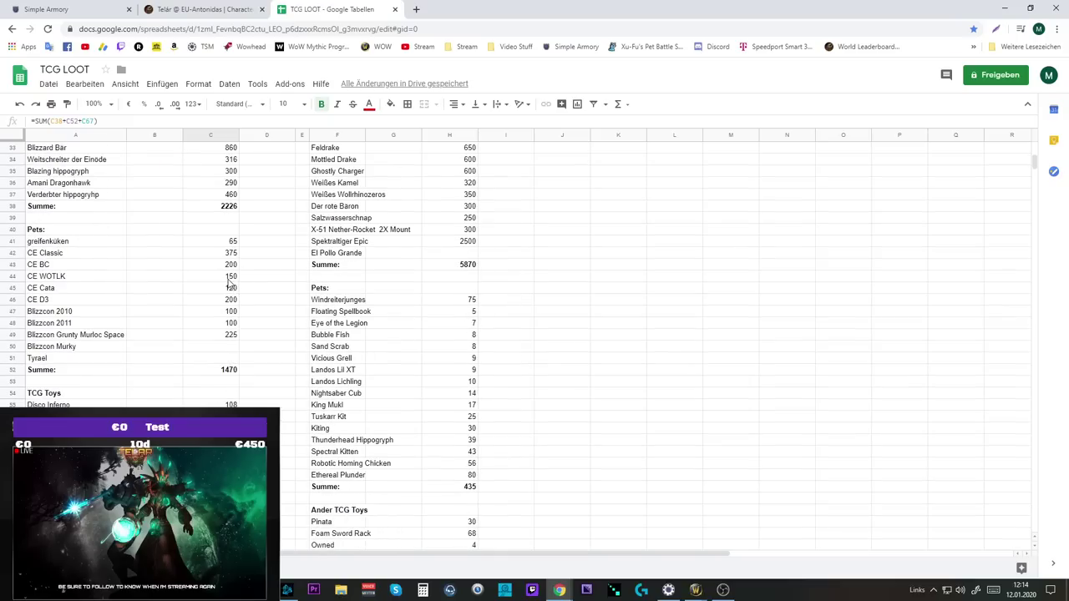
pyautogui.scroll(-2, 227, 281)
pyautogui.scroll(-3, 227, 282)
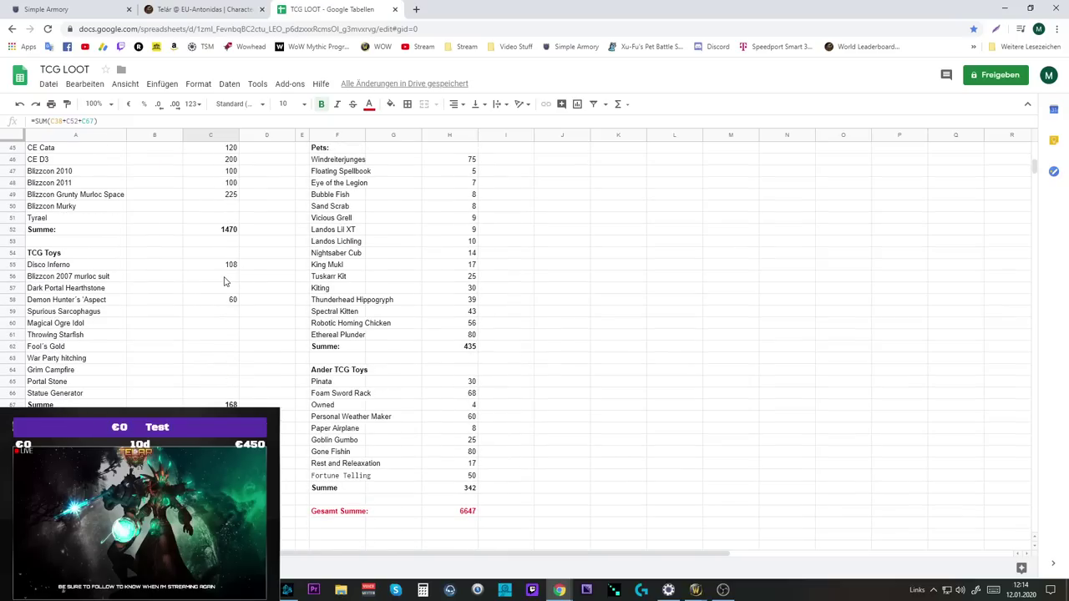
pyautogui.scroll(-4, 224, 282)
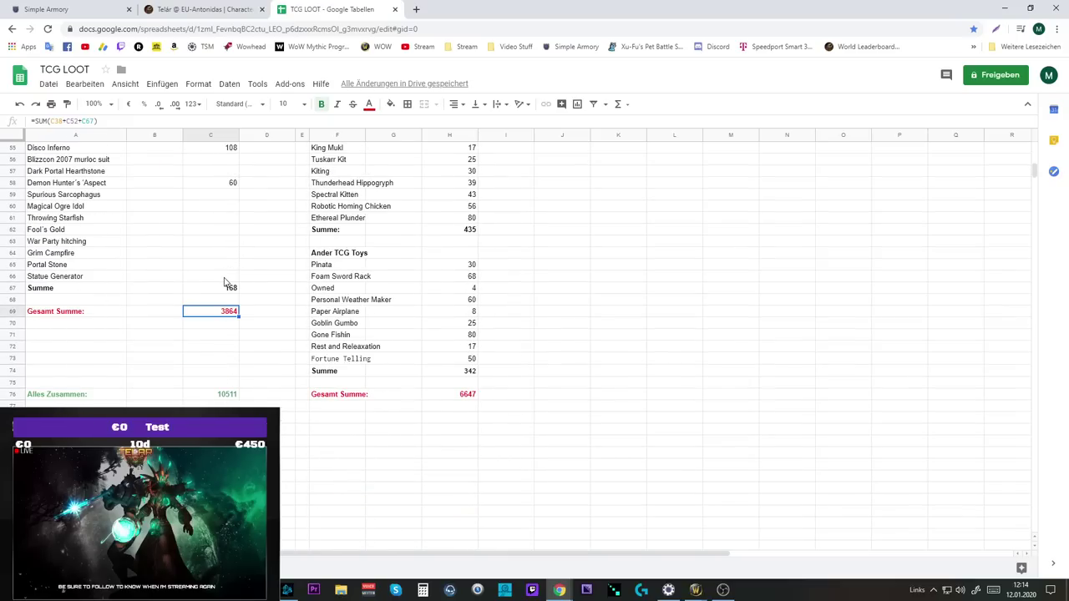
# Review the mounts, pets and other TCG toys under Über Gold gekaufte Items, including their Gesamt Summe.
pyautogui.scroll(12, 602, 333)
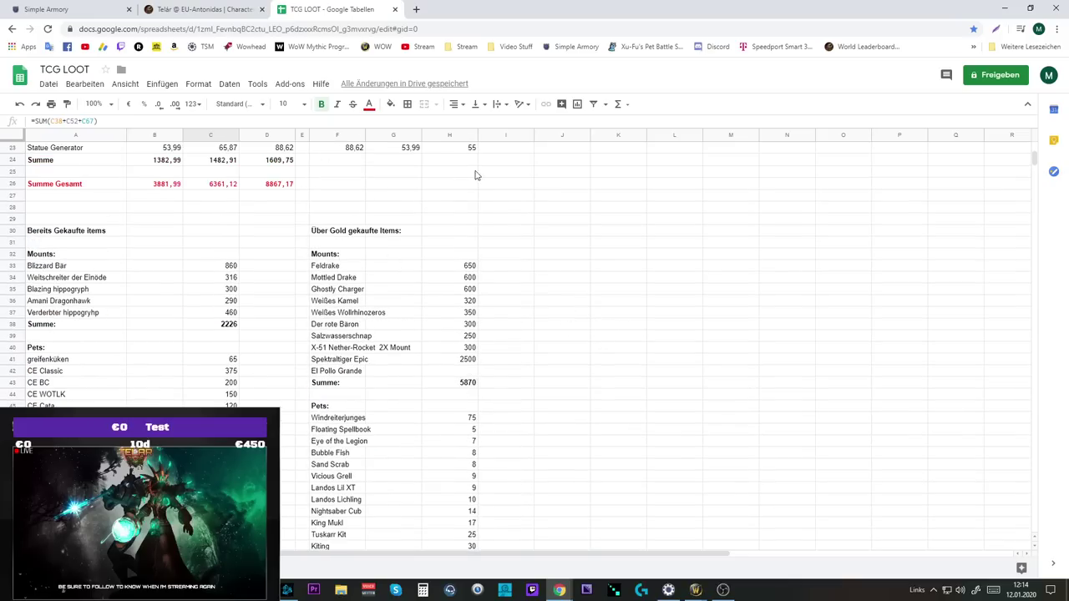
pyautogui.scroll(-5, 457, 345)
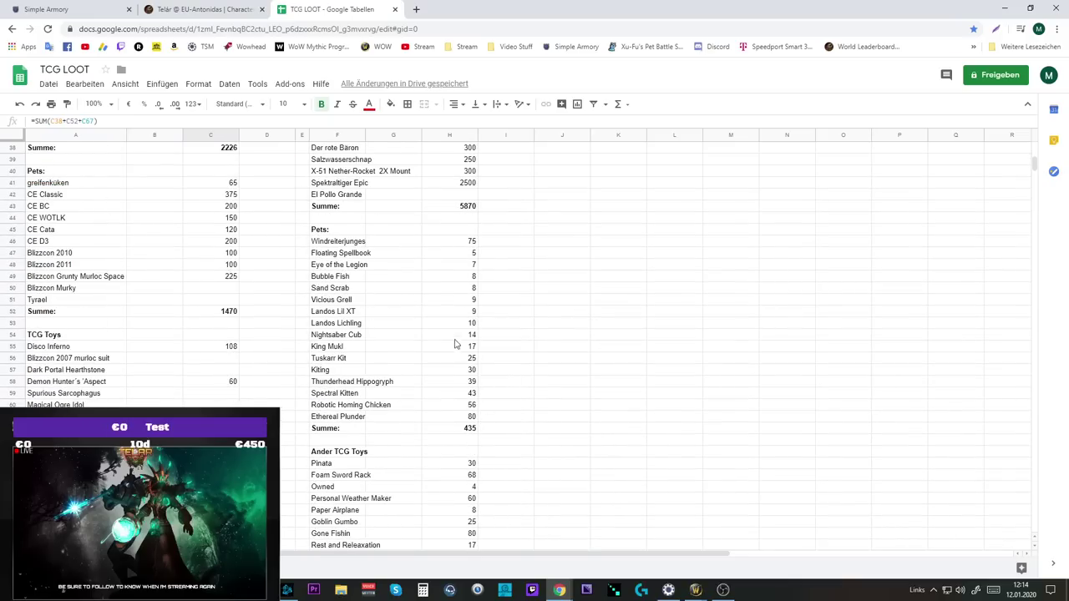
pyautogui.scroll(-5, 464, 259)
pyautogui.scroll(-4, 464, 265)
pyautogui.click(464, 281)
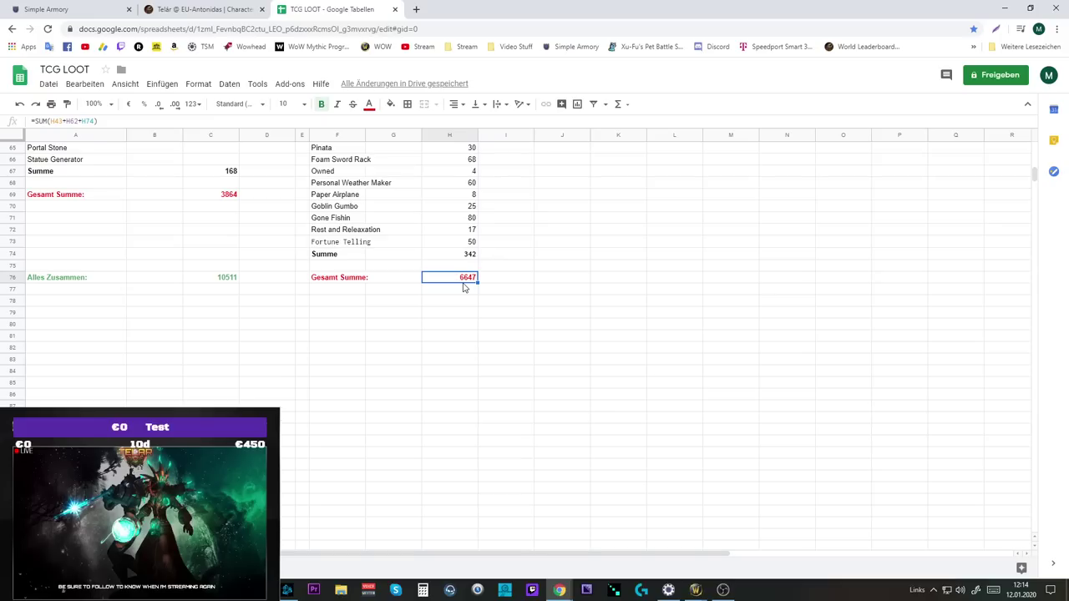
pyautogui.scroll(15, 465, 310)
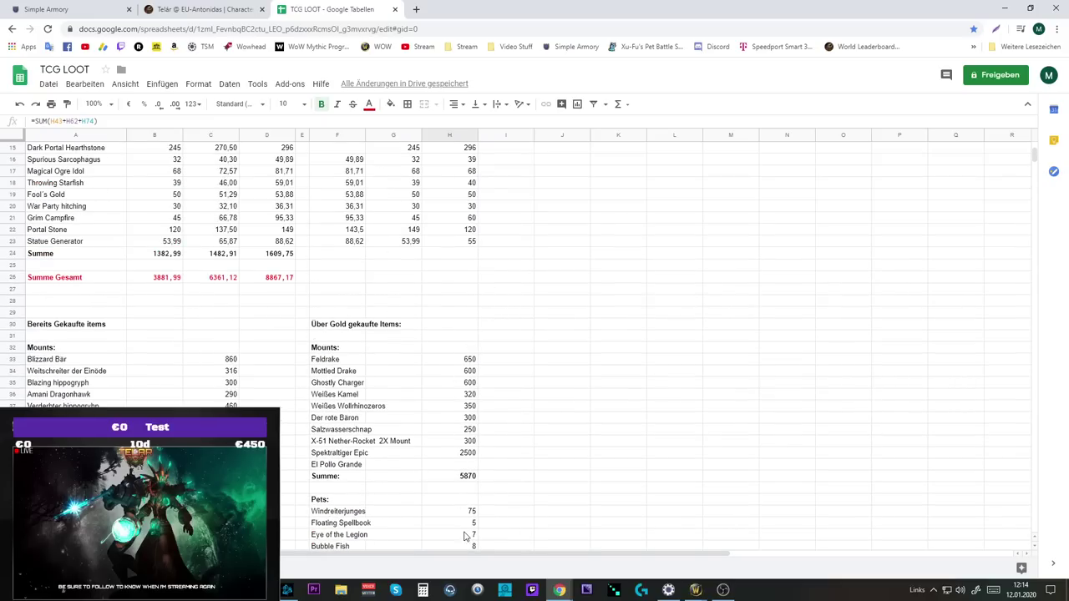
pyautogui.scroll(-5, 485, 487)
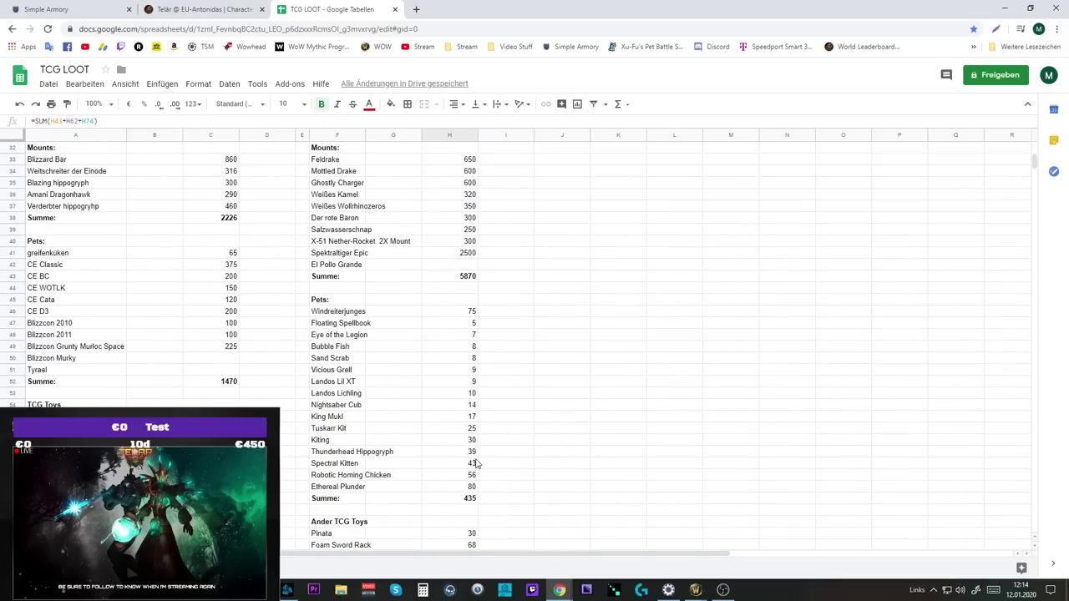
pyautogui.scroll(-1, 470, 448)
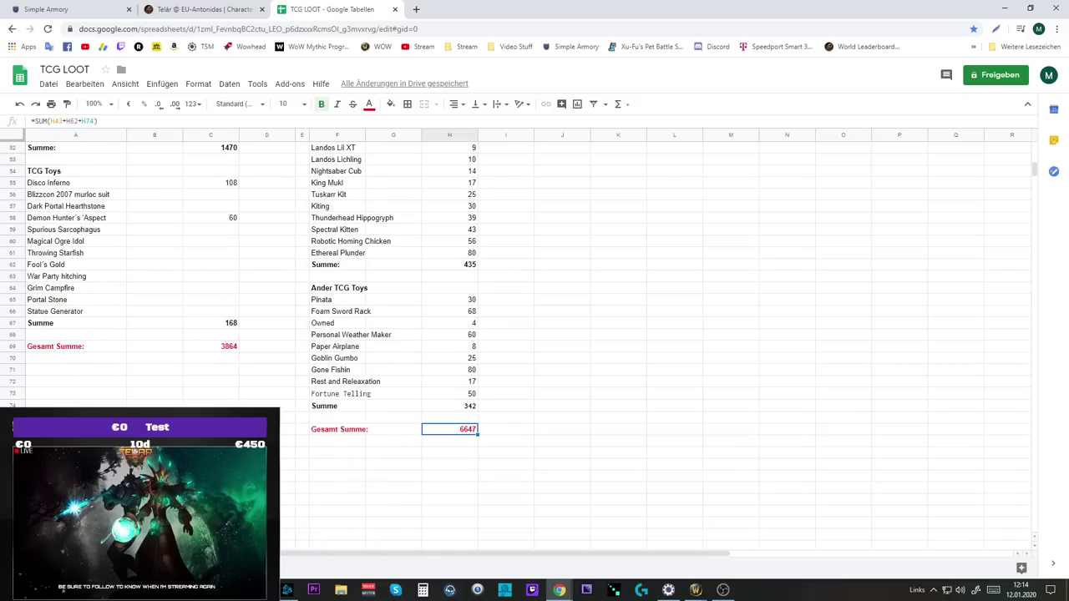
# Examine the Alles Zusammen total alongside the Gesamt Summe of the already purchased and gold-purchased items.
pyautogui.click(210, 465)
pyautogui.click(303, 465)
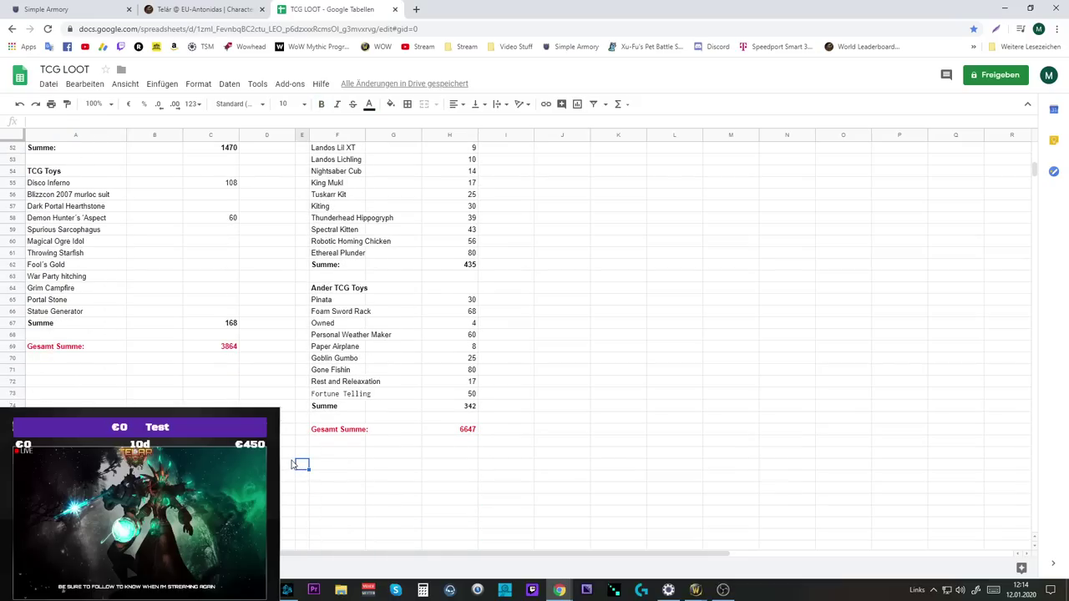
pyautogui.scroll(7, 280, 457)
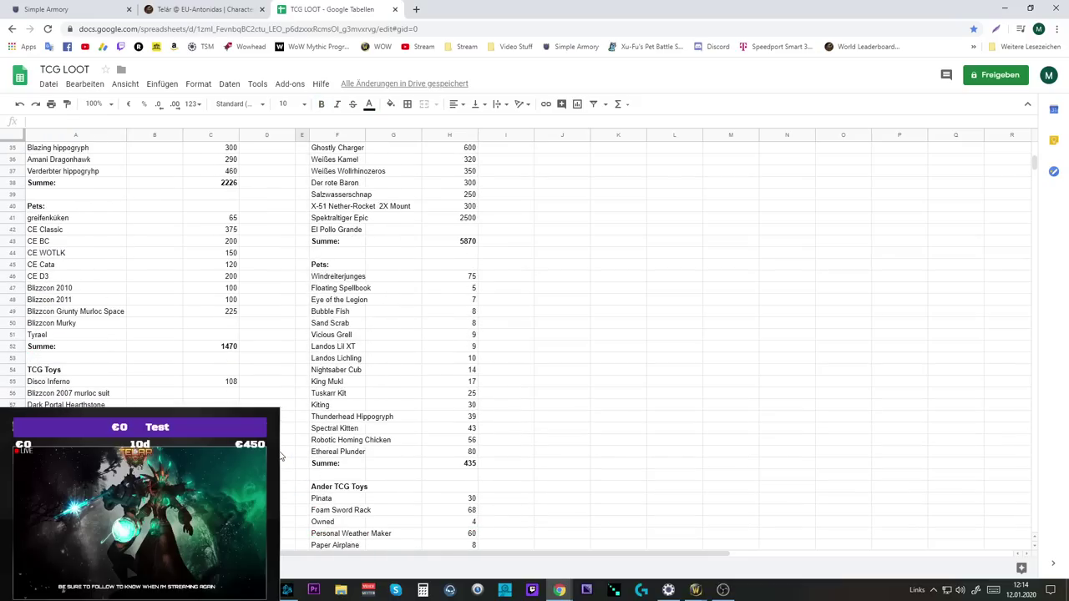
pyautogui.scroll(-1, 279, 454)
pyautogui.scroll(-7, 280, 453)
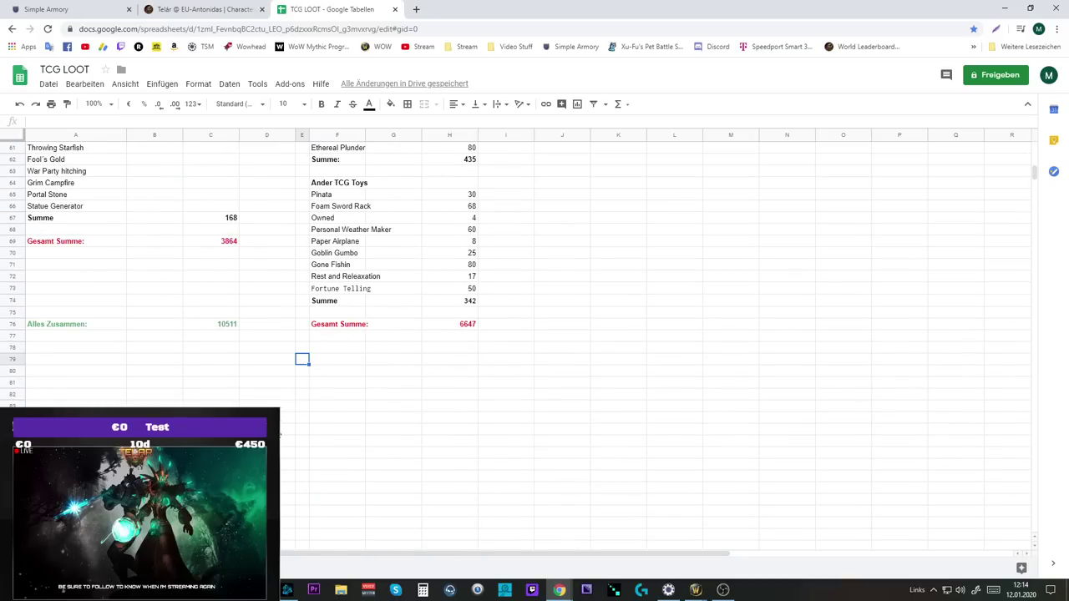
pyautogui.click(262, 364)
pyautogui.click(221, 350)
pyautogui.click(274, 350)
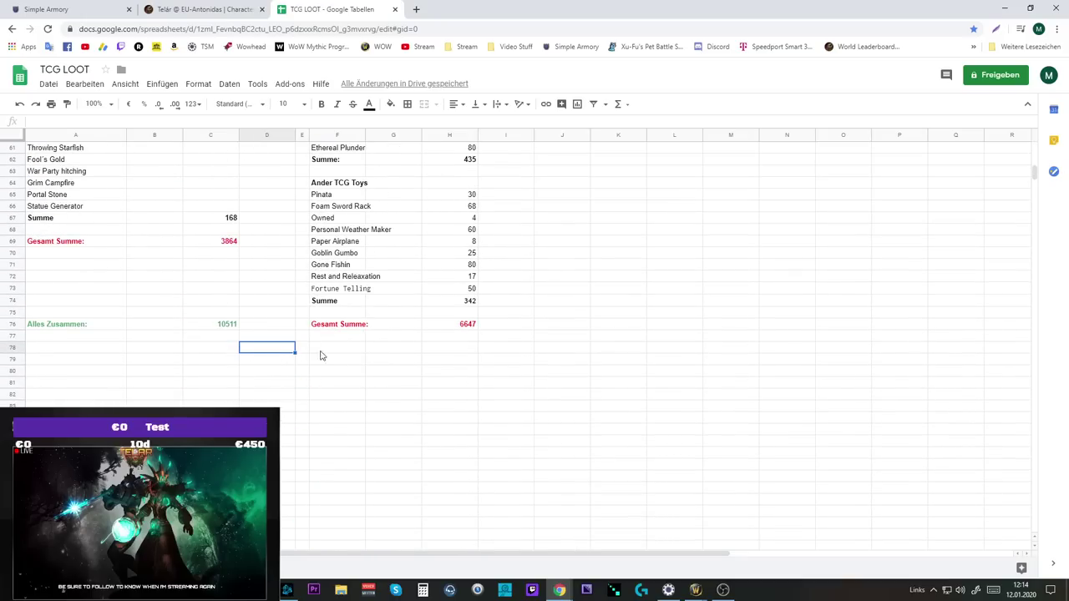
pyautogui.click(322, 356)
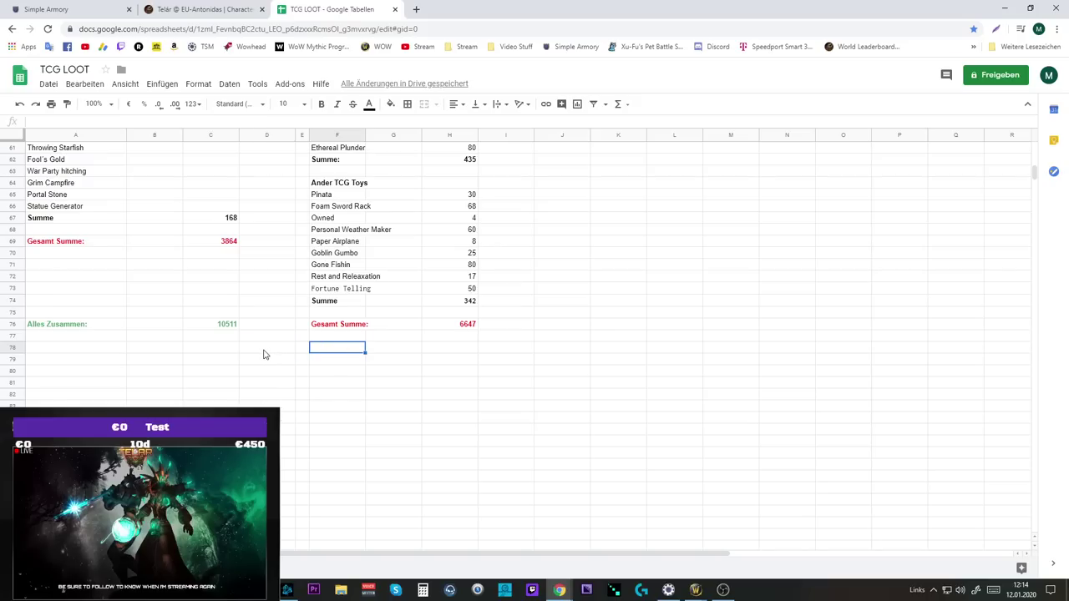
# Look over the whole sheet once more, from the price comparison of missing items down to the Alles Zusammen row.
pyautogui.scroll(9, 408, 401)
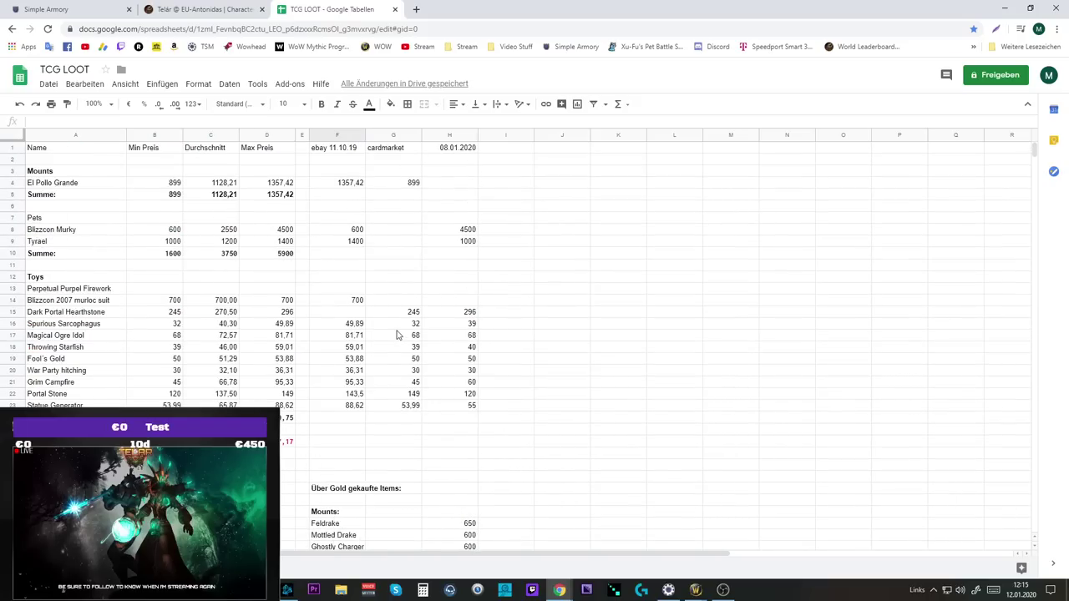
pyautogui.scroll(-10, 400, 343)
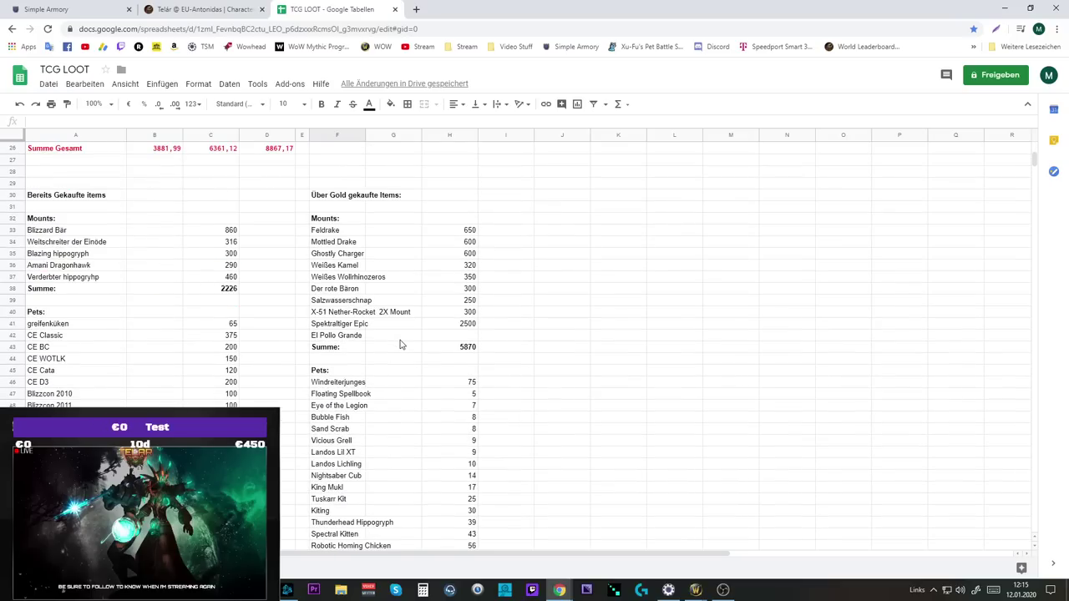
pyautogui.scroll(2, 400, 344)
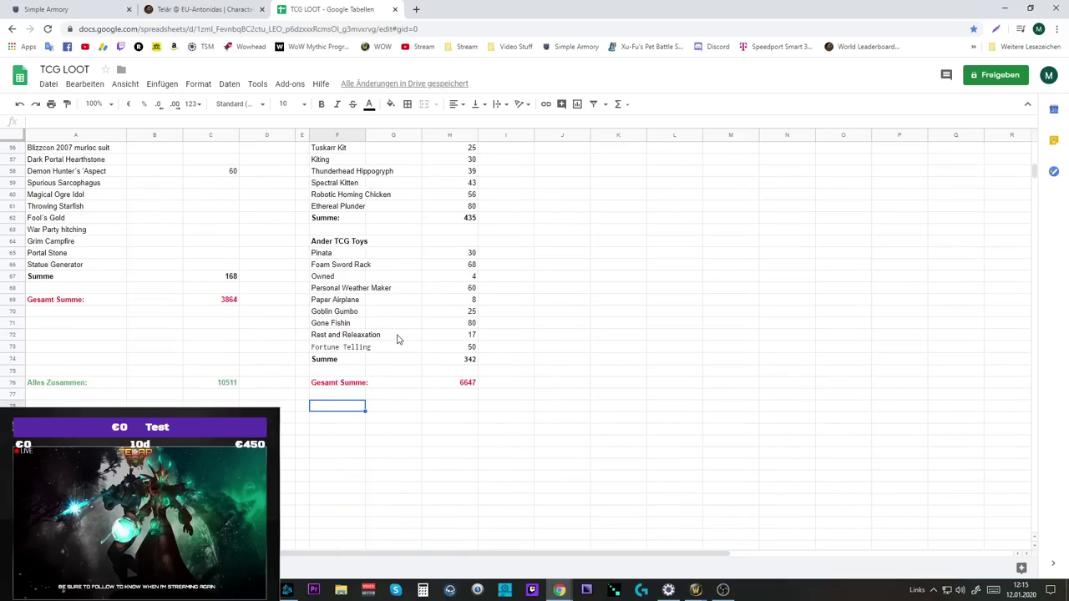